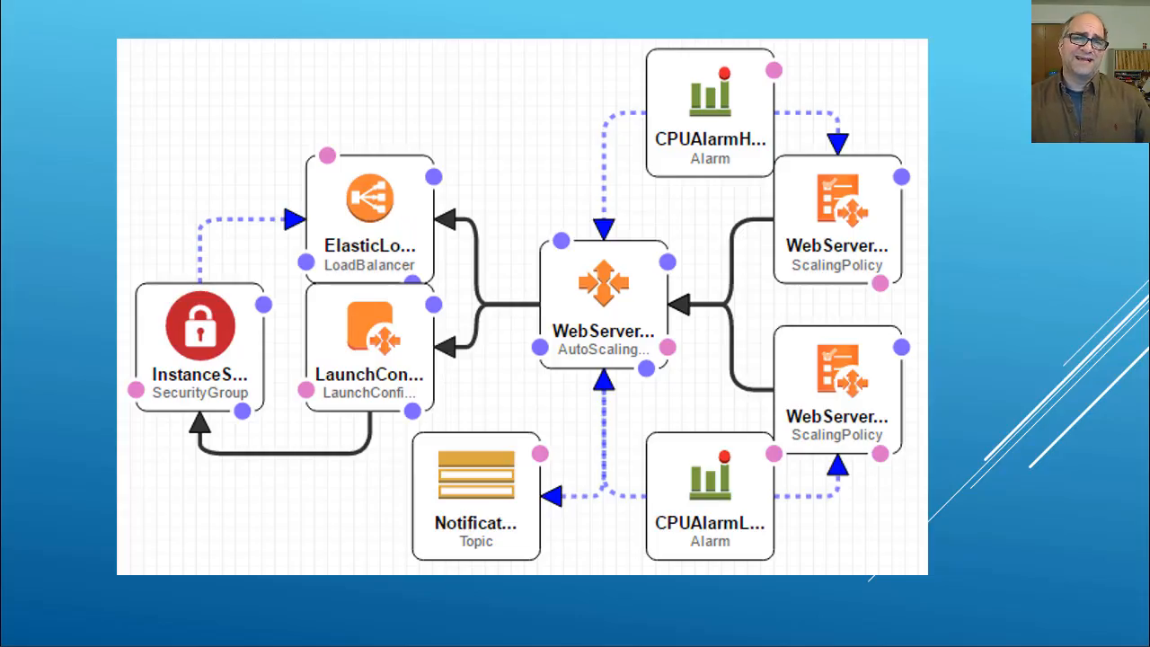
click(931, 318)
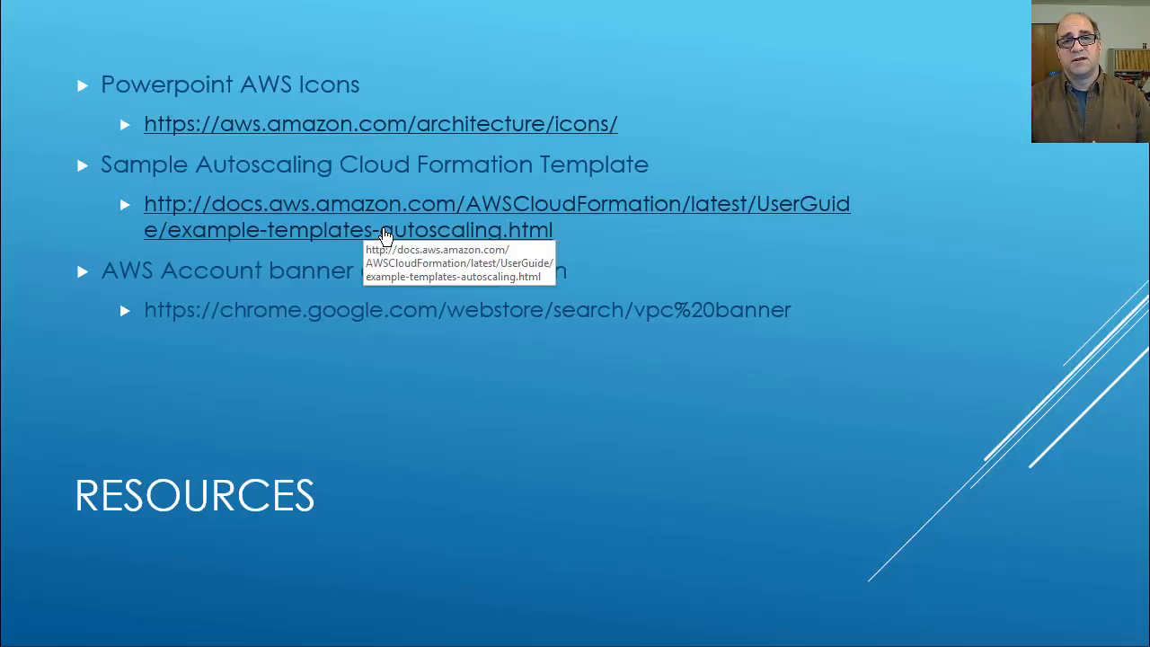
click(670, 437)
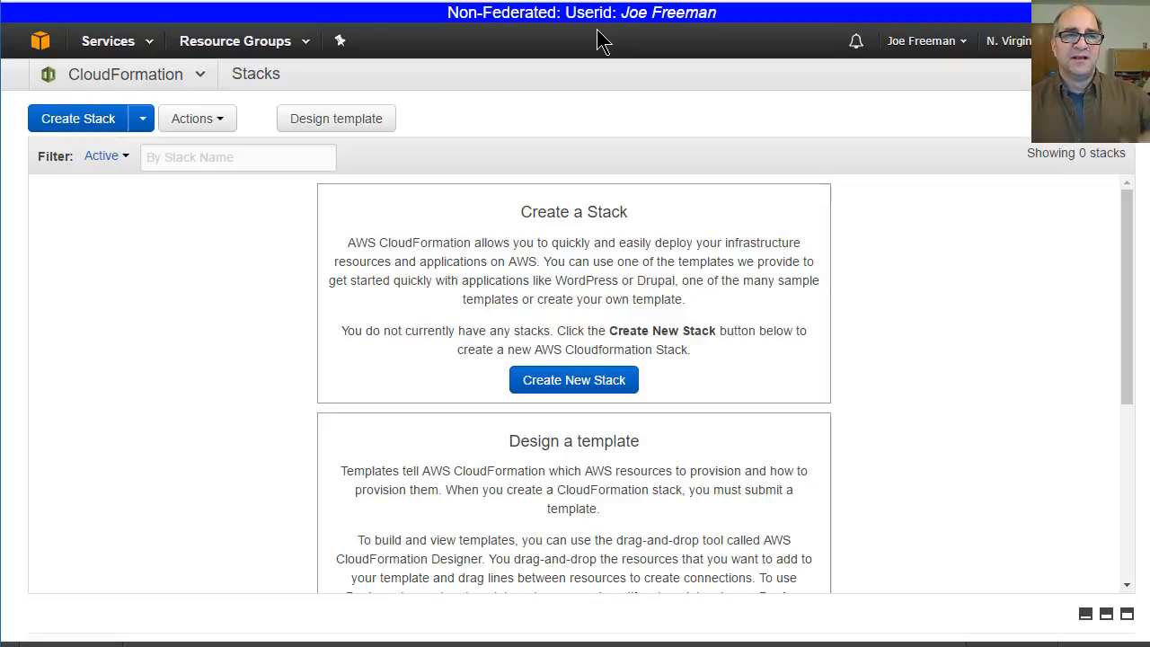
Start a new stack by uploading autoscaling-template.json as its template and continue to the stack details
click(95, 120)
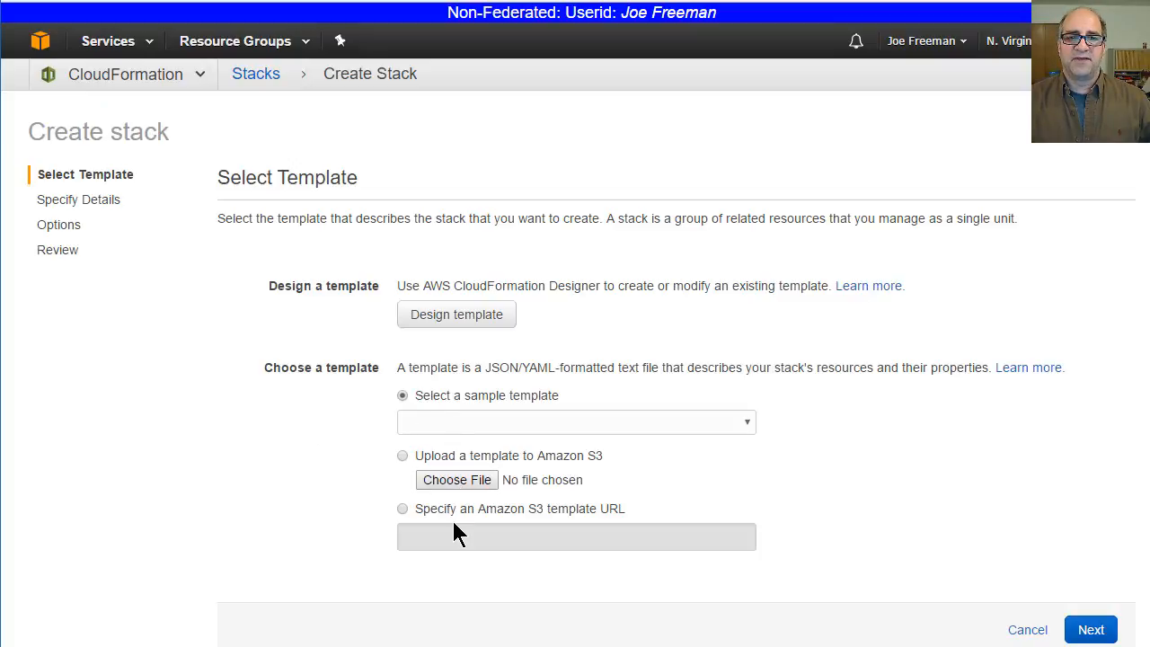
click(448, 485)
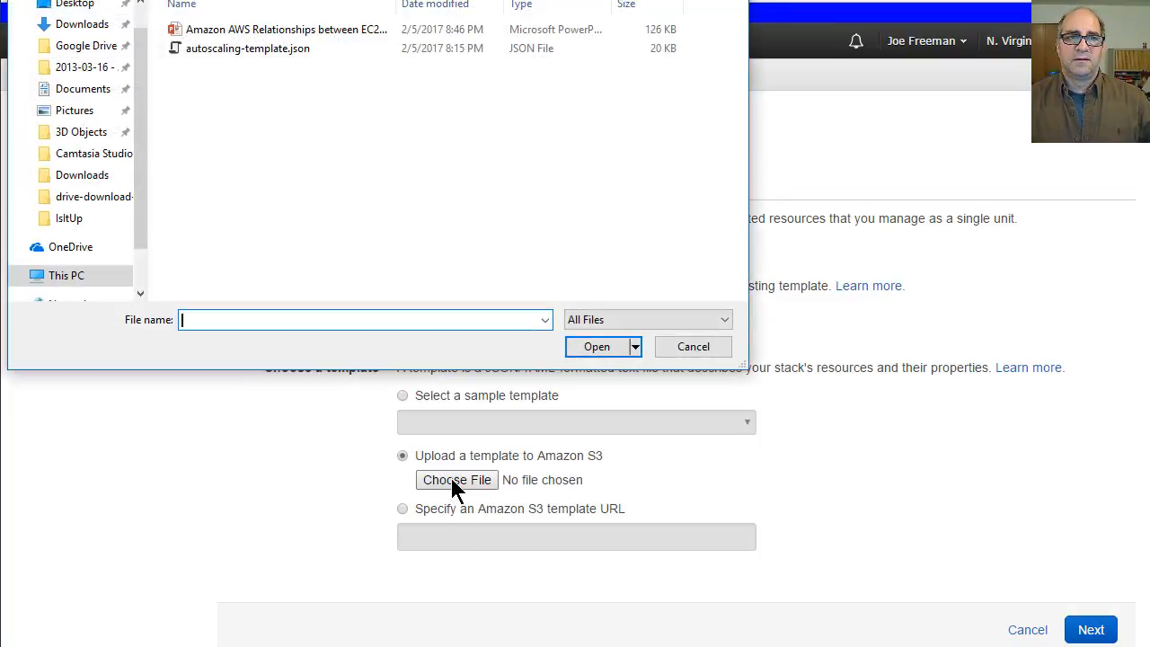
click(240, 51)
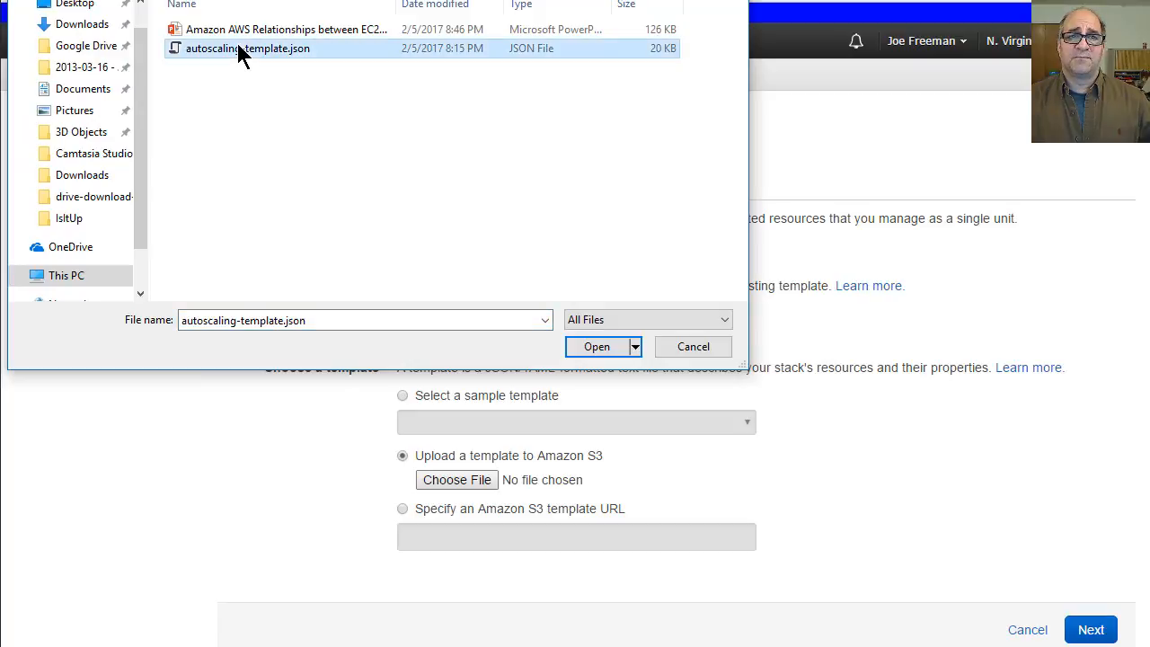
click(603, 354)
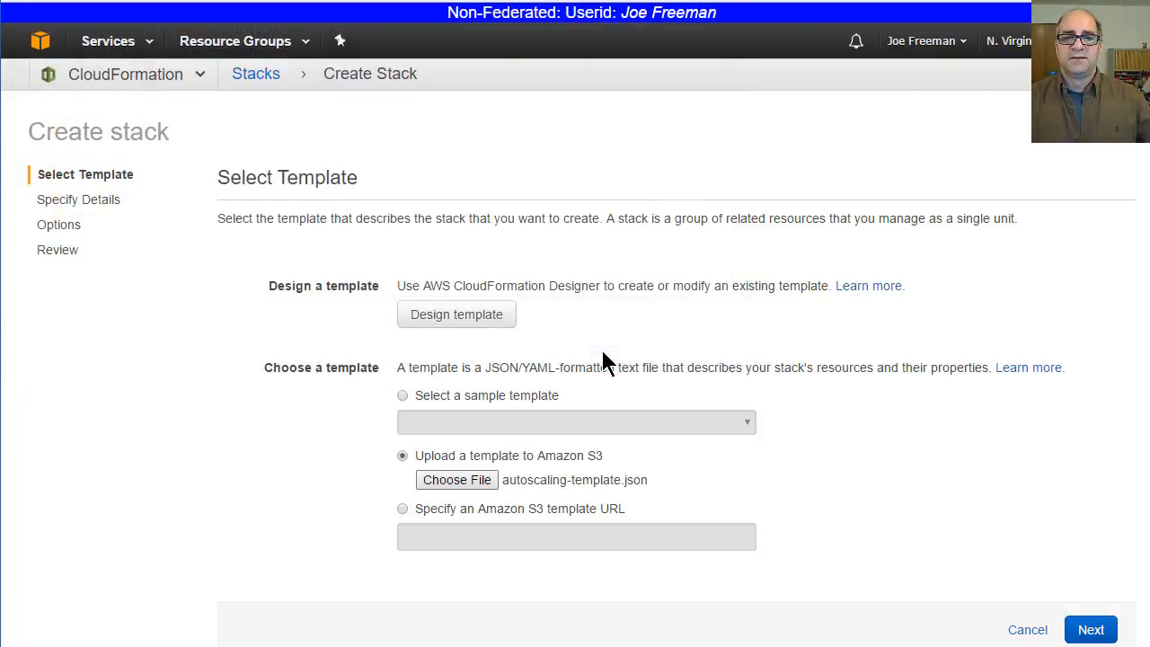
click(1091, 631)
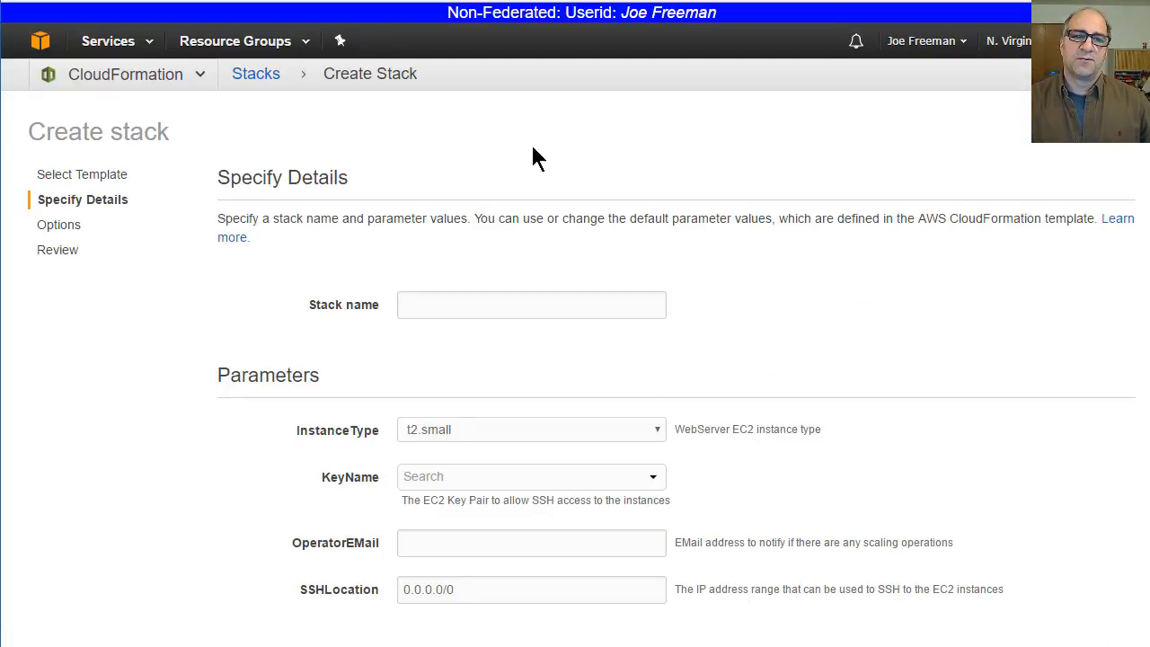
Name the stack demo-autoscale
text(de)
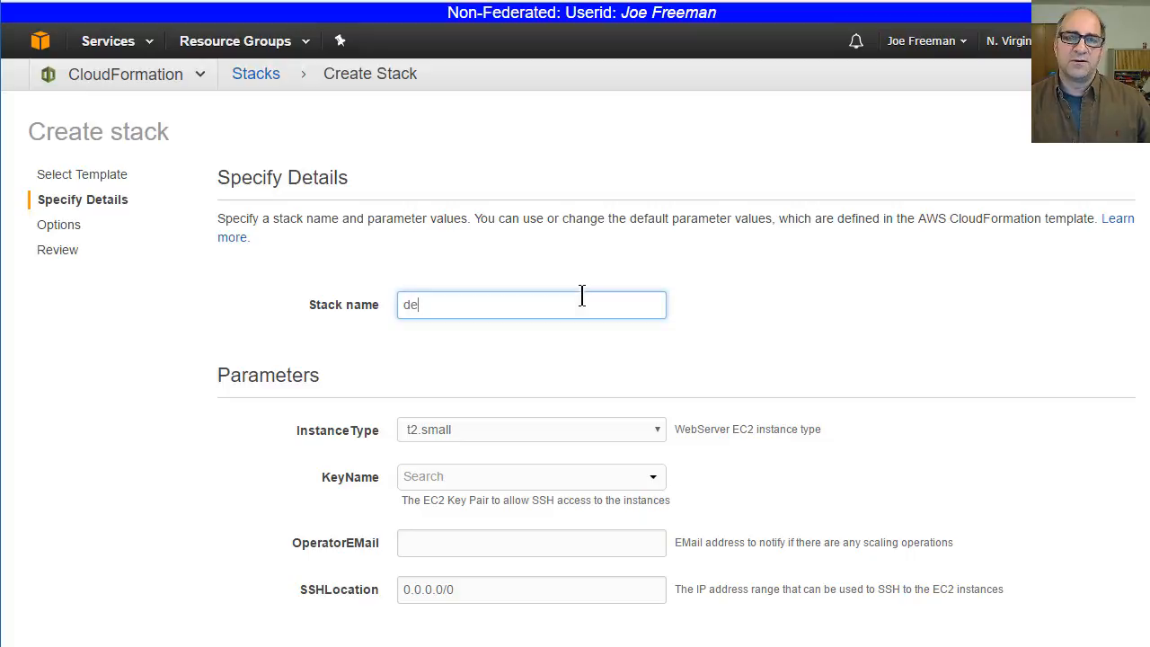
text(mo autoscal)
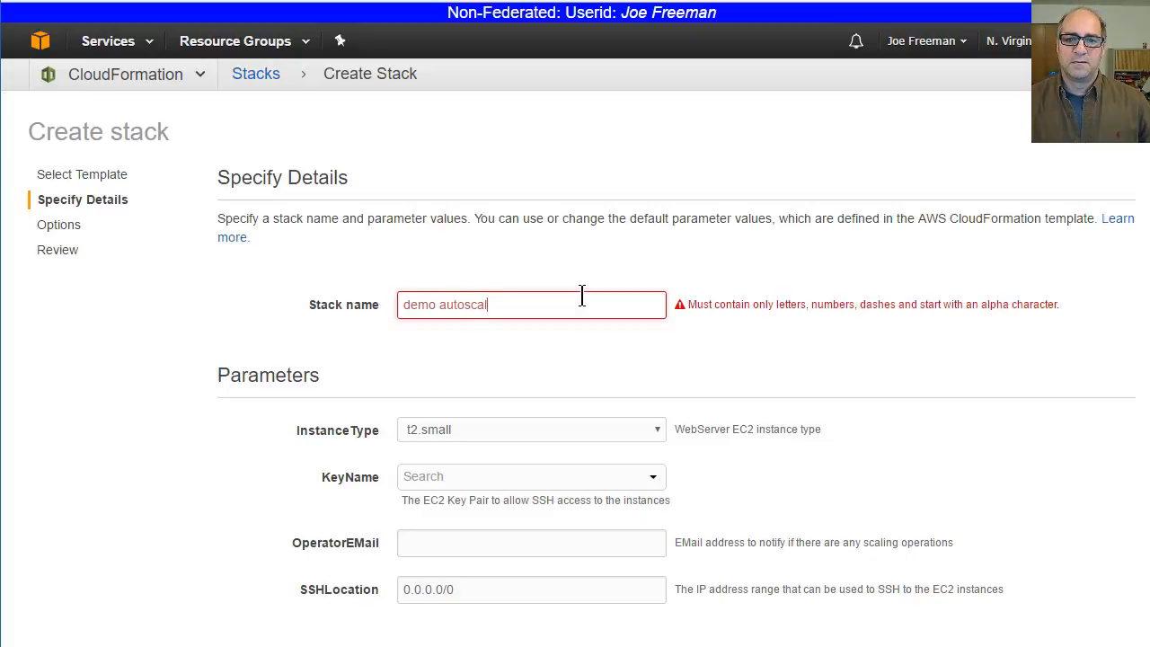
key(BackSpace)
key(BackSpace)
key(BackSpace)
key(BackSpace)
key(BackSpace)
key(BackSpace)
key(BackSpace)
key(BackSpace)
key(BackSpace)
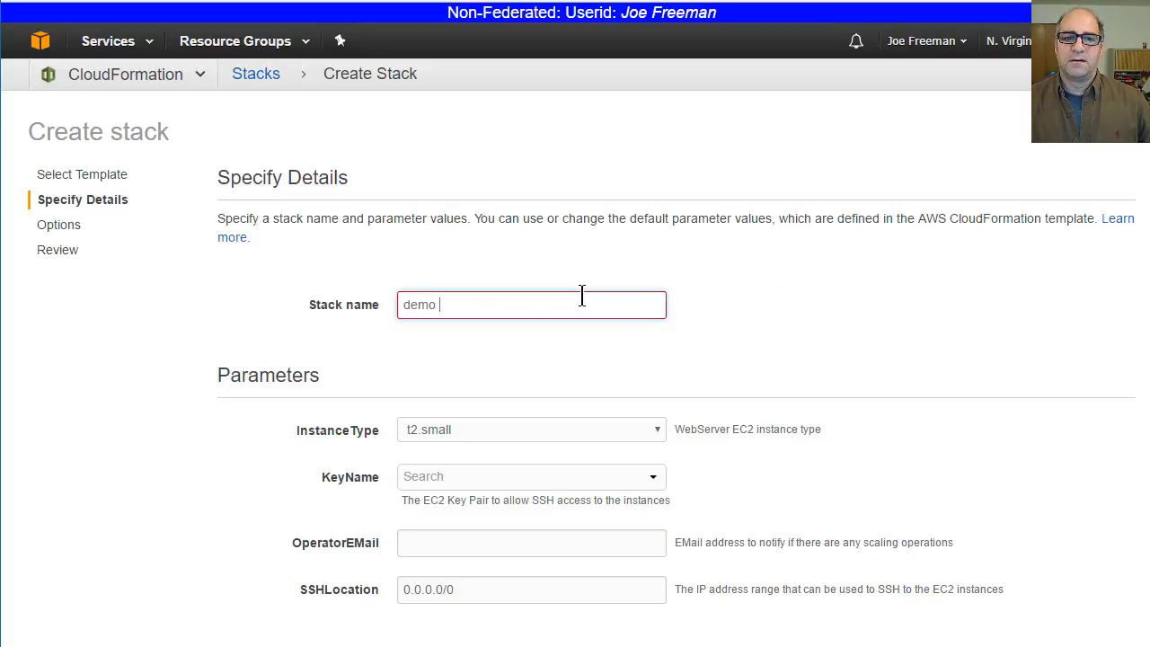
text(-autoscale)
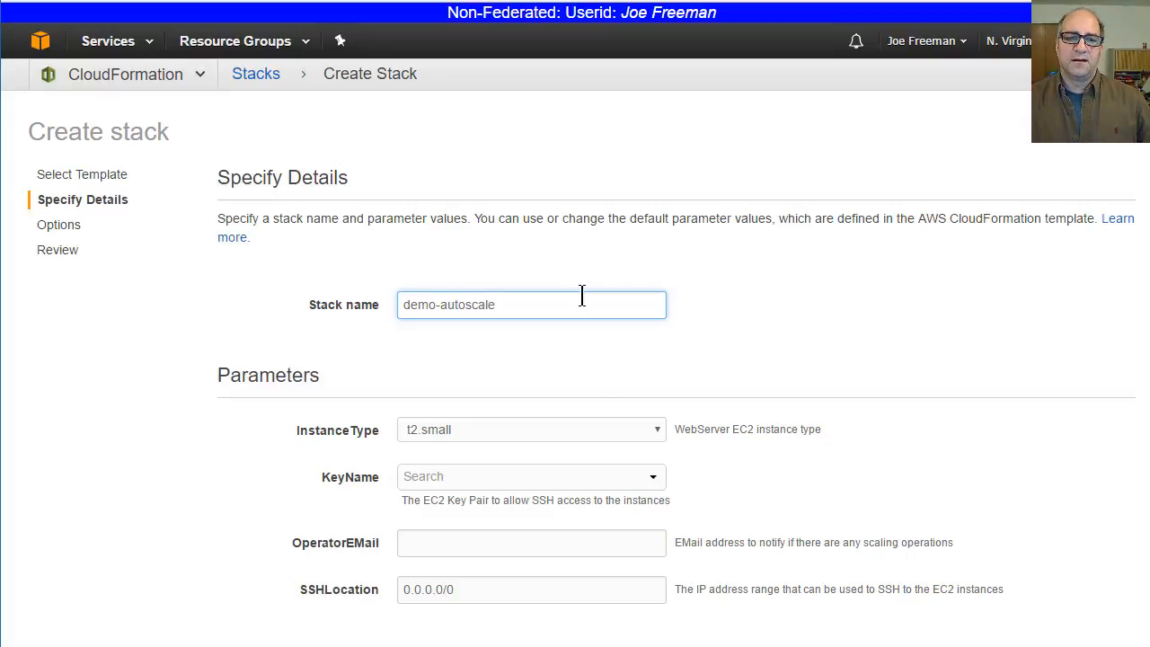
Choose the speed test key pair for KeyName and continue past the default options to the review page
click(608, 479)
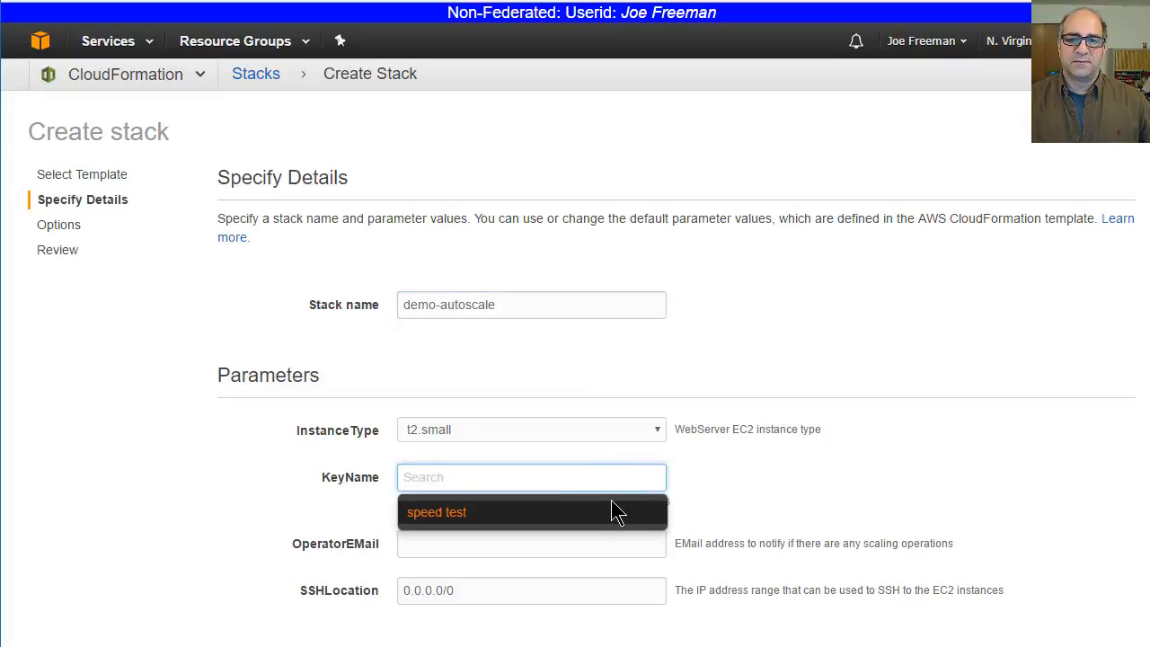
click(624, 521)
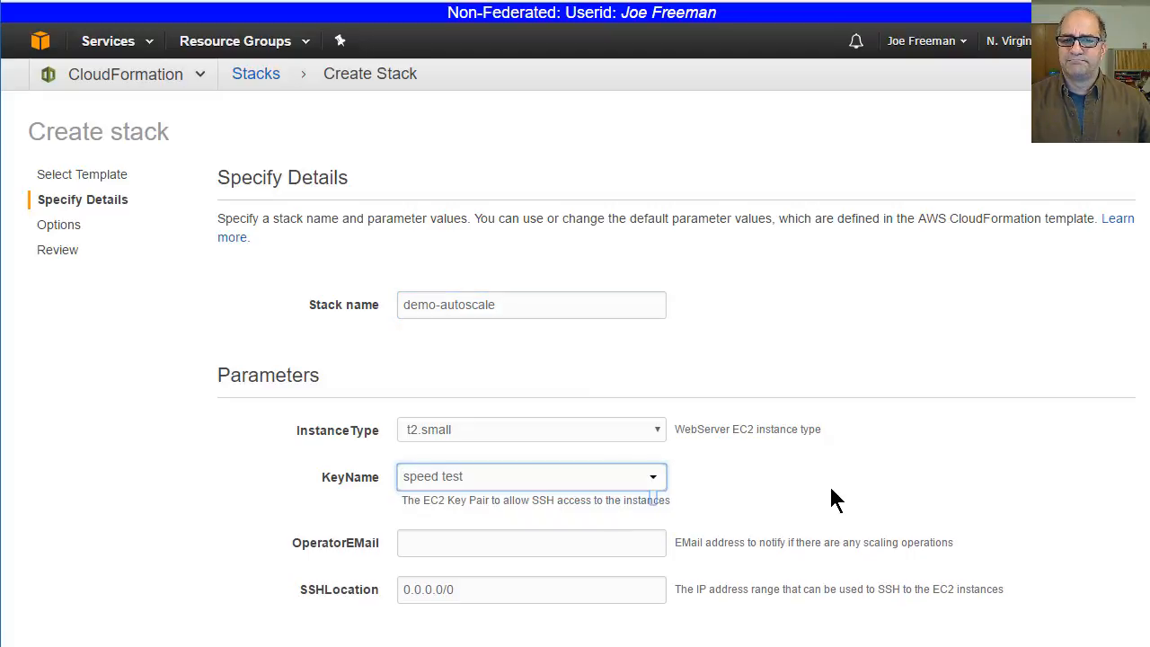
scroll(832, 489, down, 1)
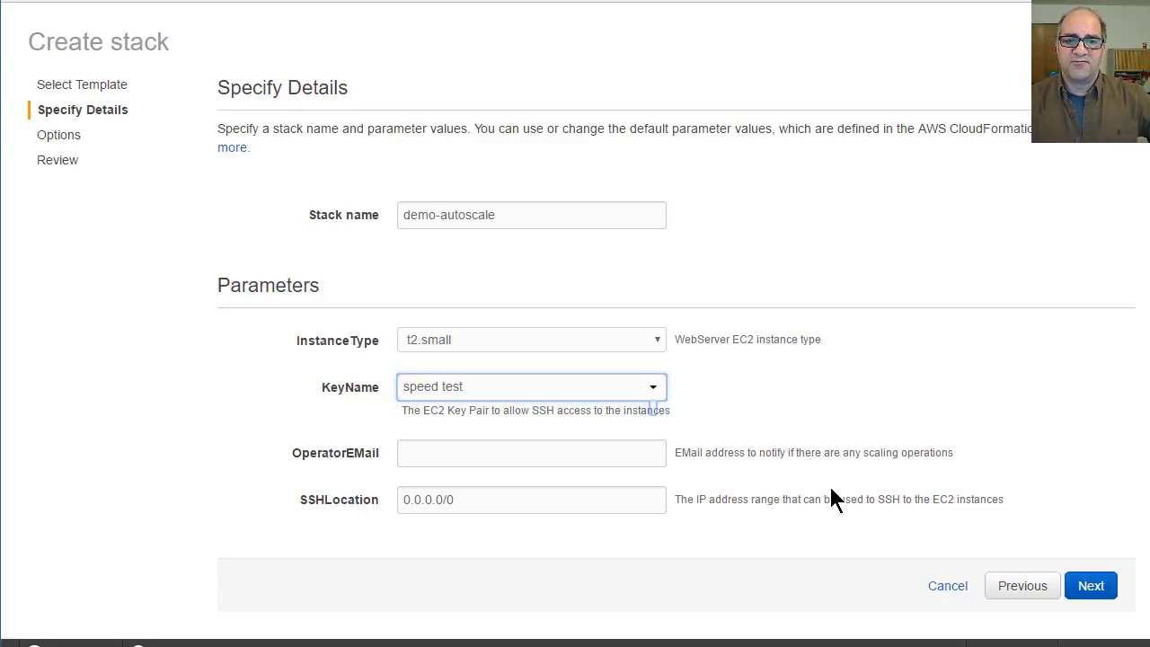
click(1107, 589)
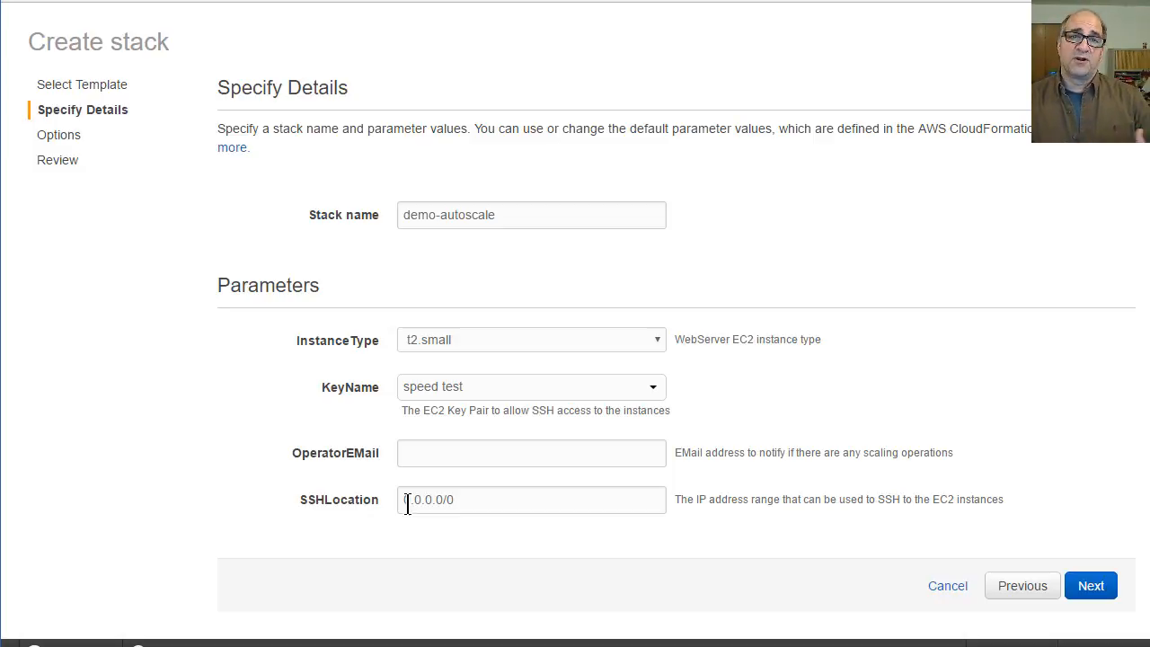
click(1093, 585)
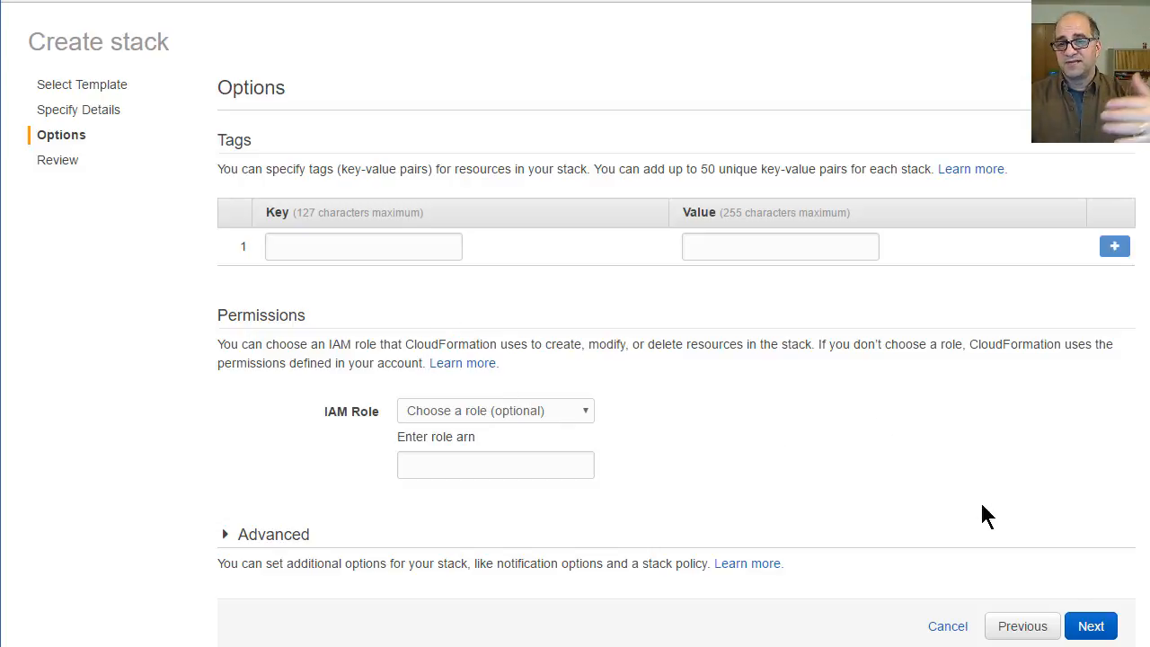
click(1093, 626)
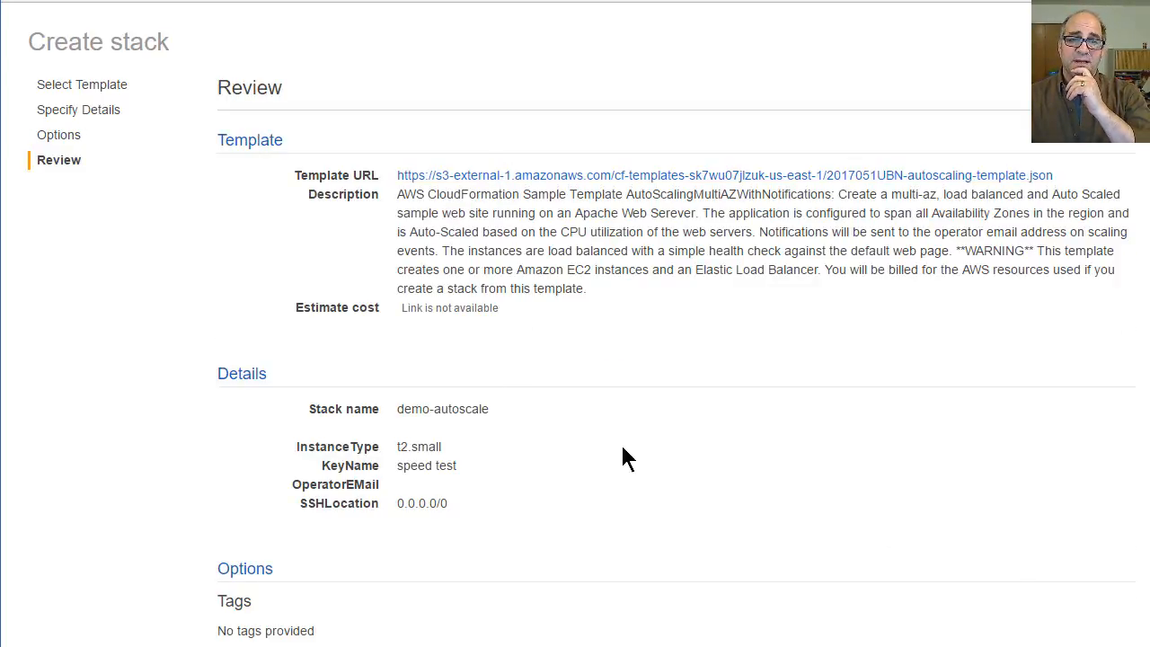
Look over the template, details and options in the review, and try to create the stack
scroll(622, 458, up, 1)
scroll(622, 457, down, 4)
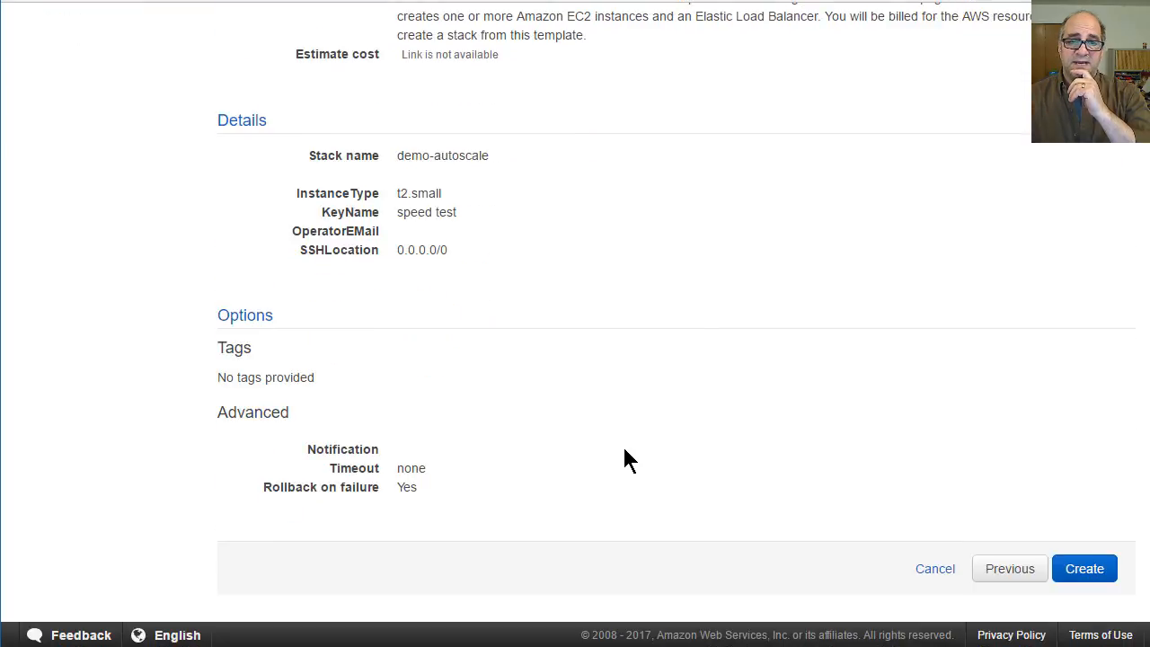
scroll(626, 458, up, 4)
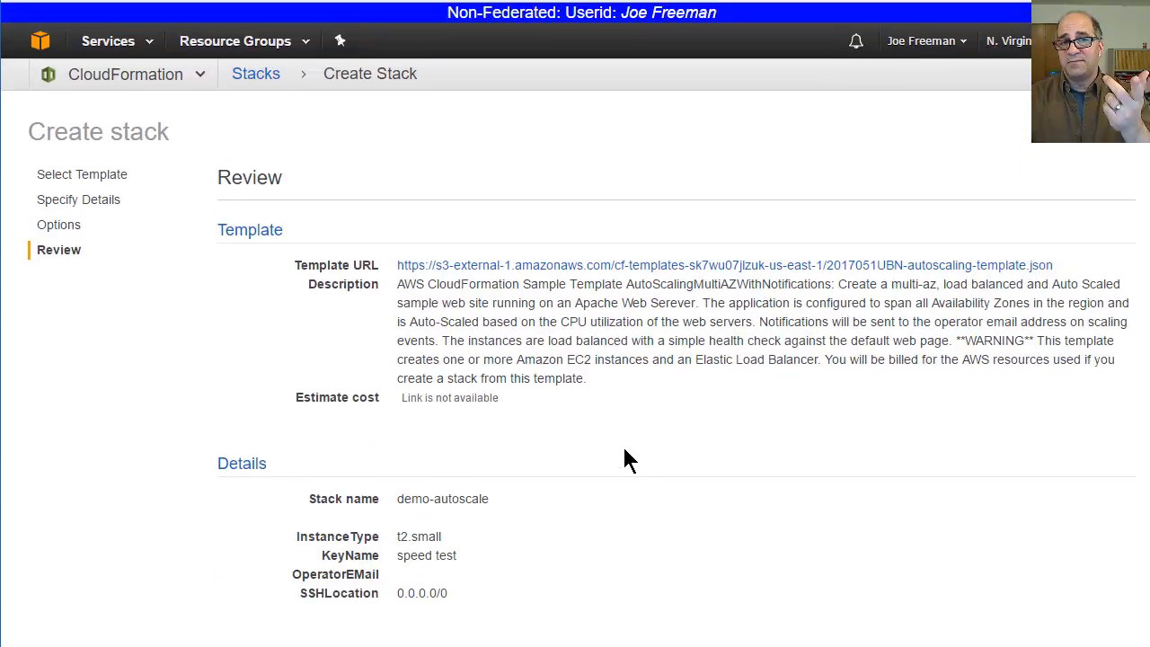
scroll(626, 458, down, 3)
scroll(626, 450, down, 1)
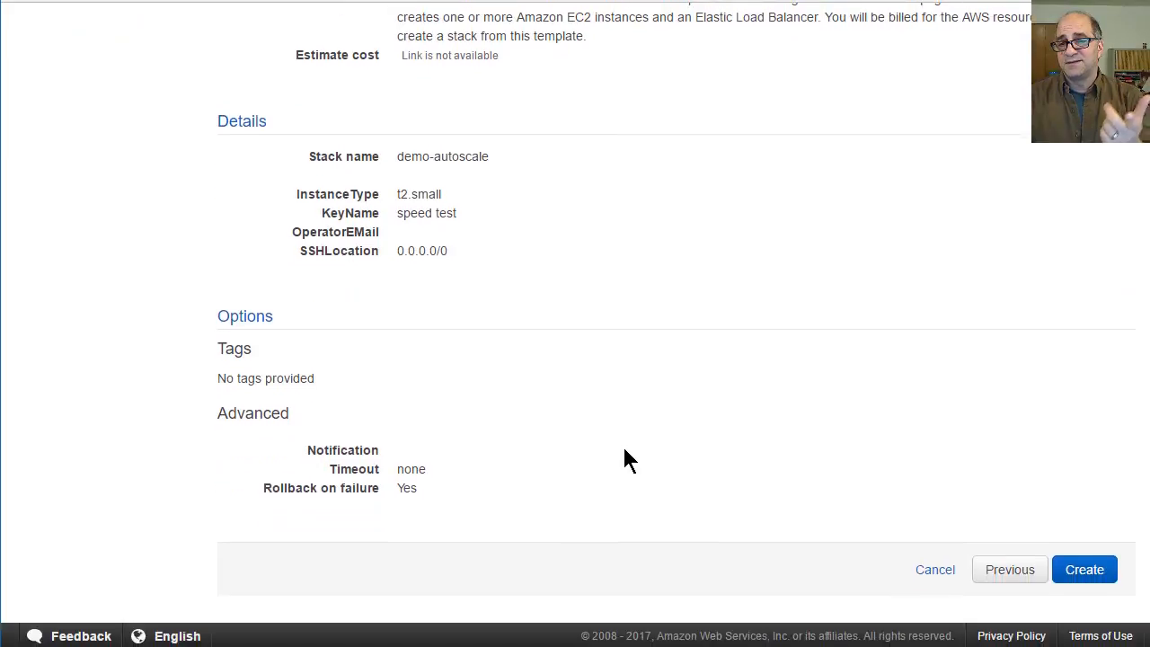
click(1095, 562)
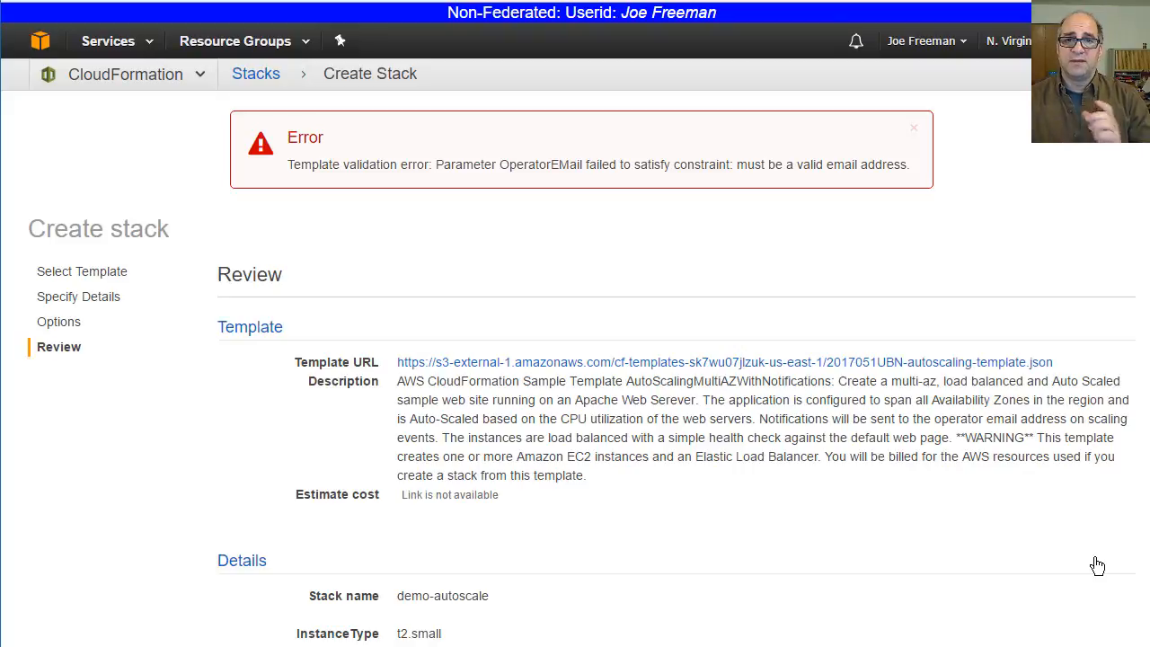
Return to the stack details and fill in the operator's e-mail address for scaling notifications
scroll(460, 473, down, 5)
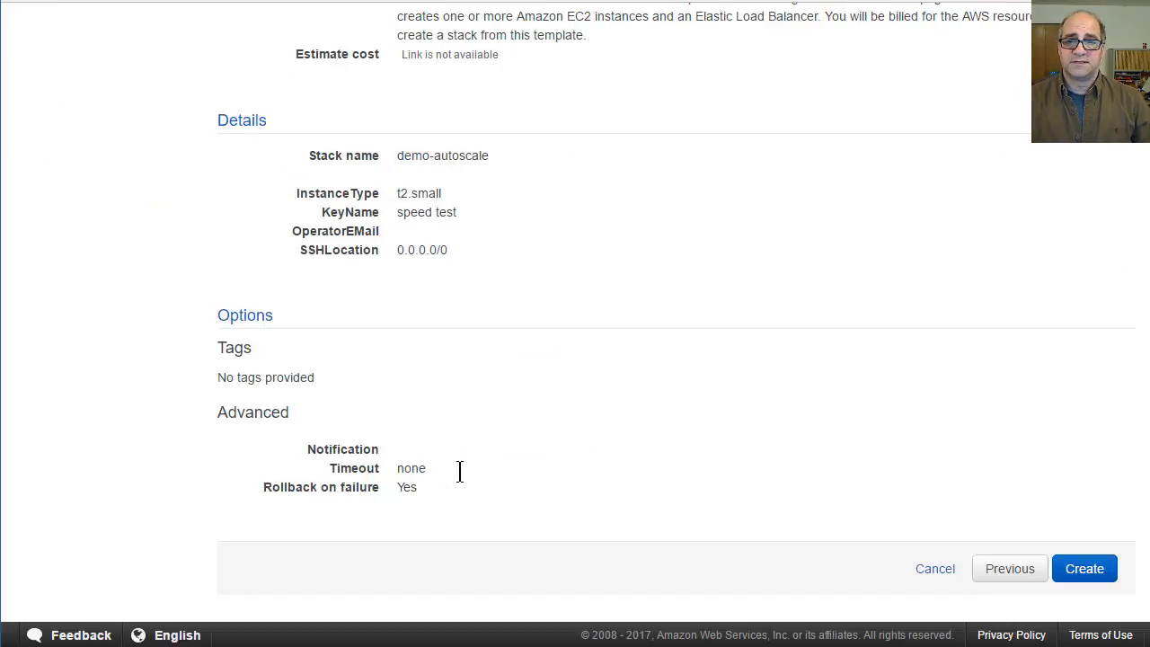
click(1017, 580)
click(1022, 580)
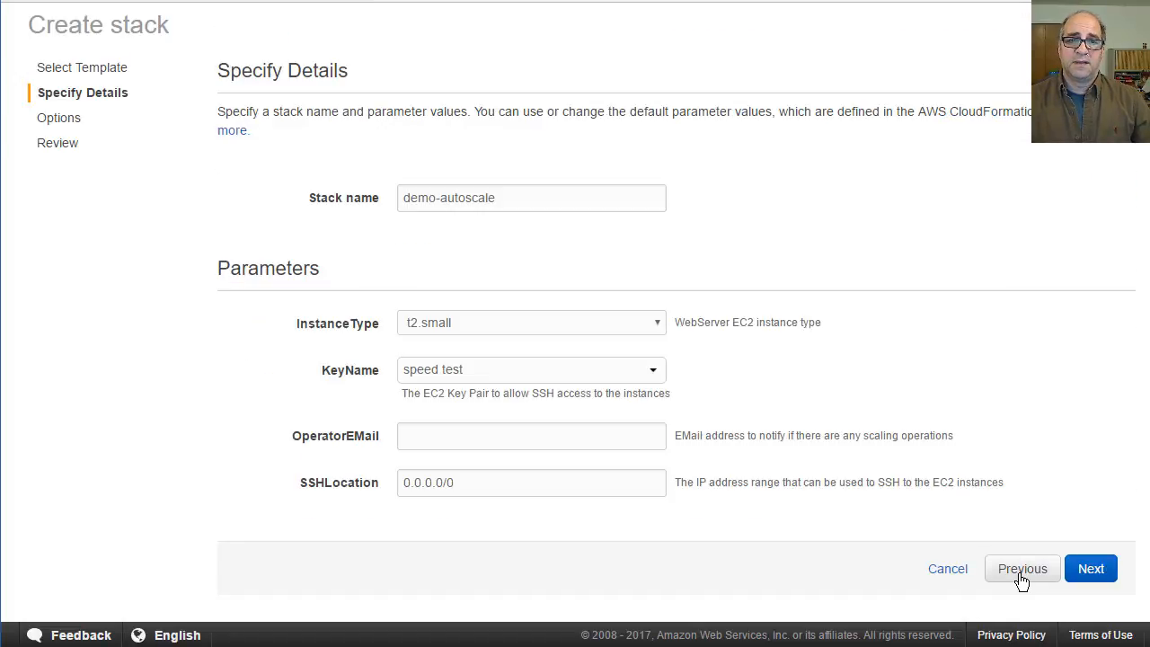
click(508, 438)
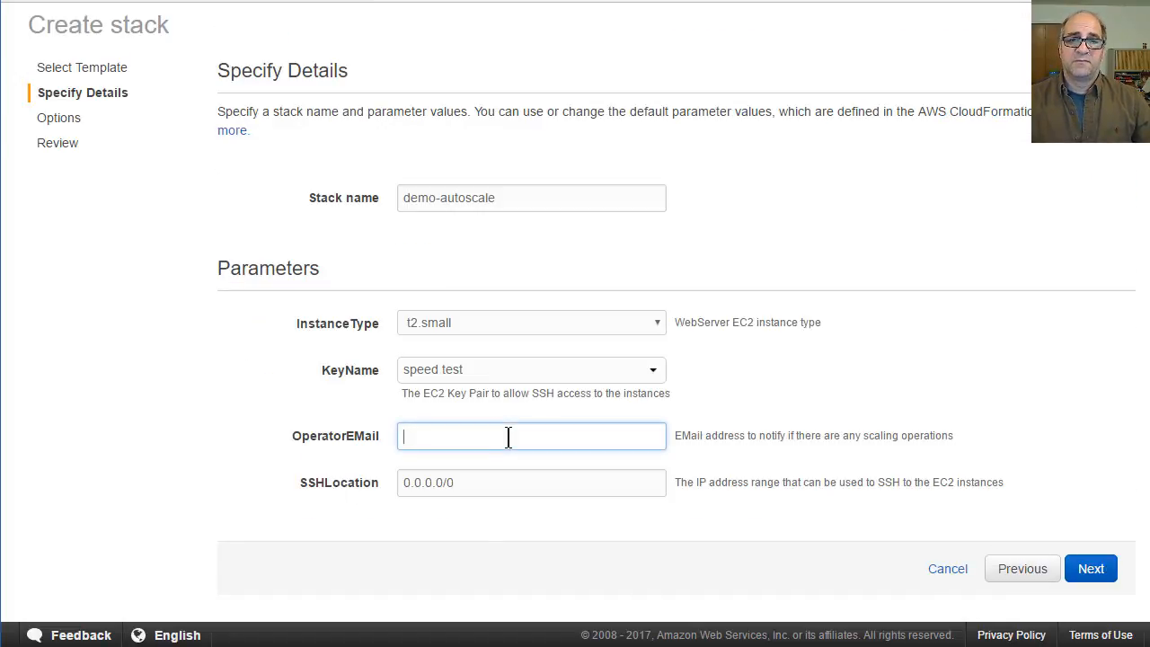
text(joe)
key(Down)
key(Tab)
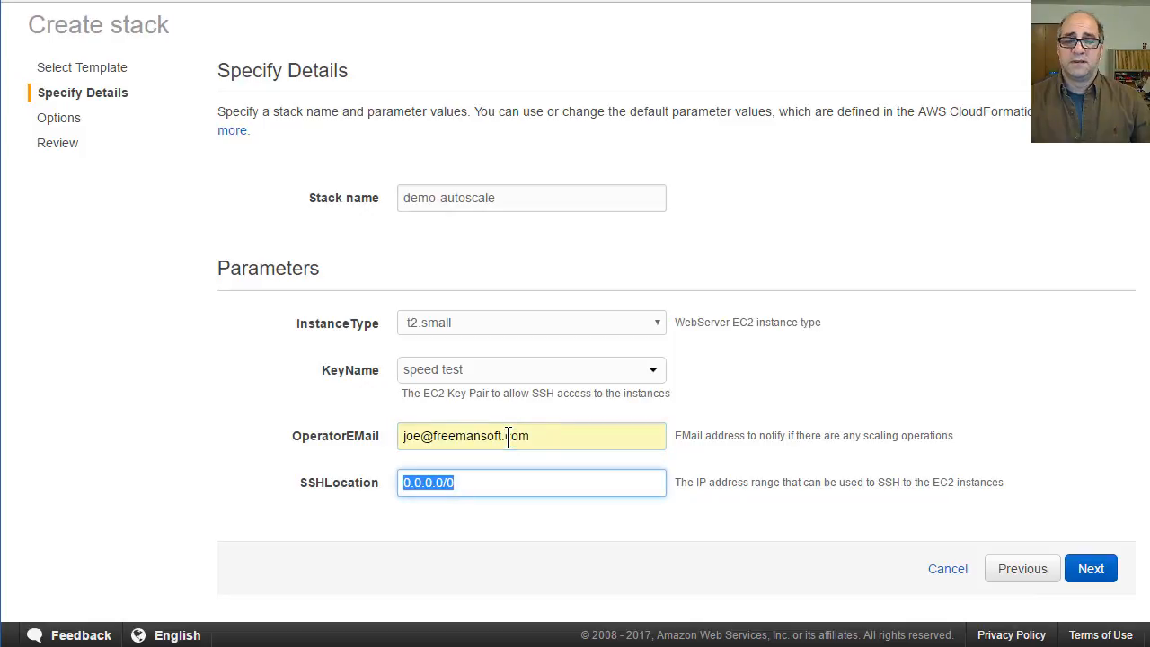
Continue past the default options and review, and create the demo-autoscale stack
click(1091, 572)
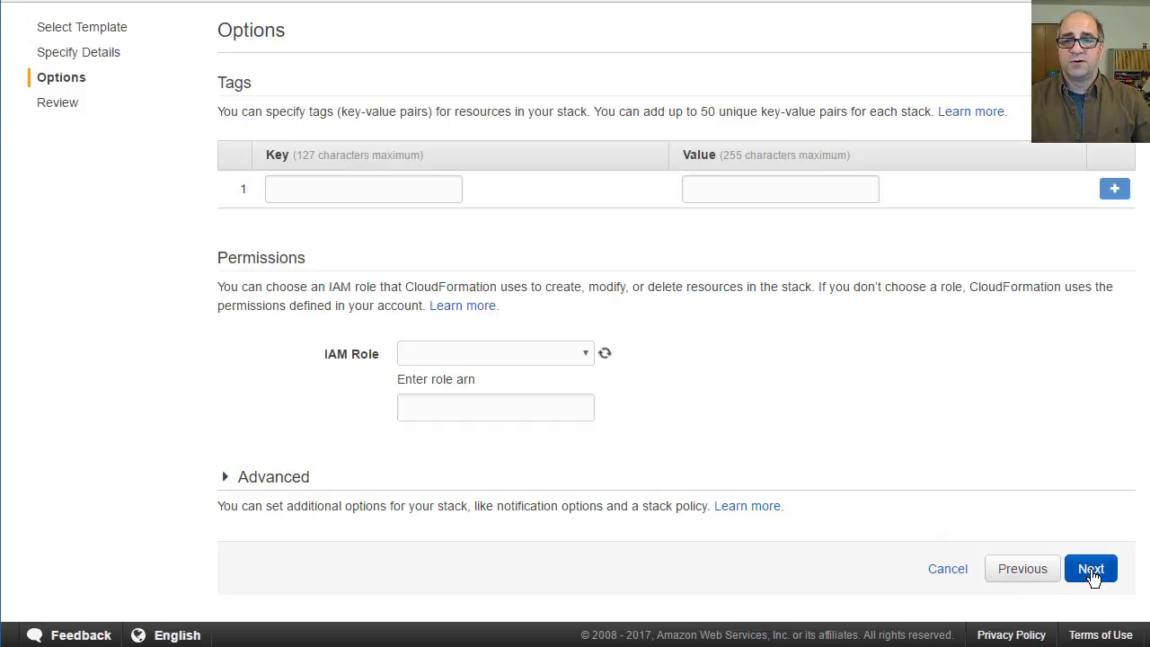
click(1091, 571)
click(1091, 571)
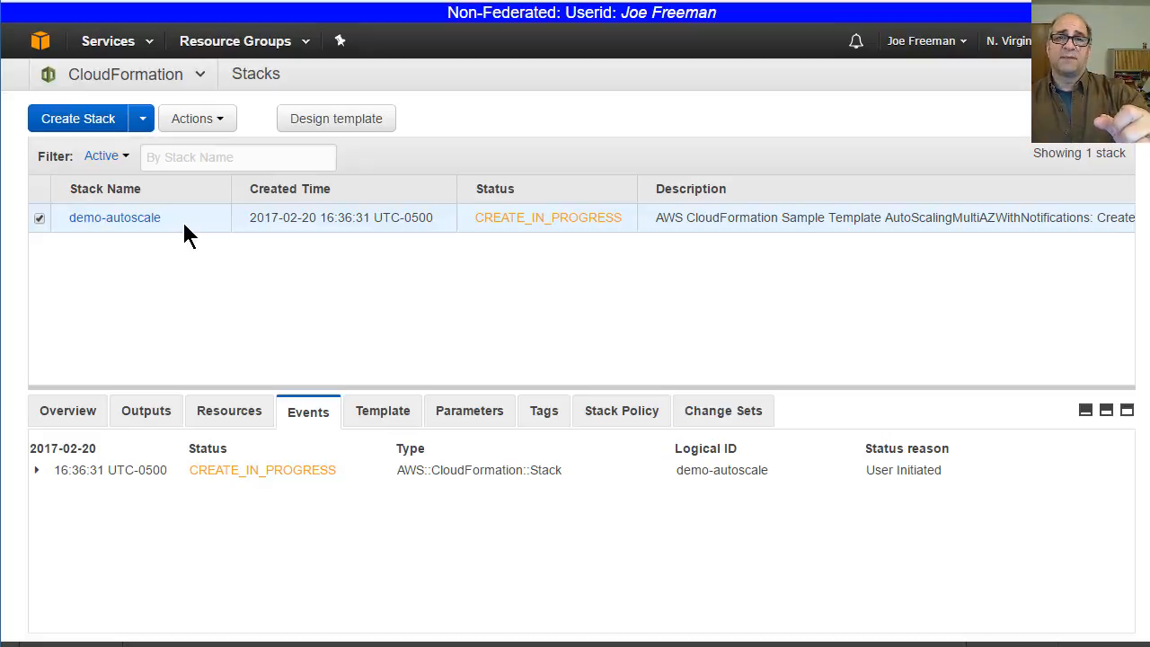
View the blank template designer and return to the stack list without saving anything
click(325, 122)
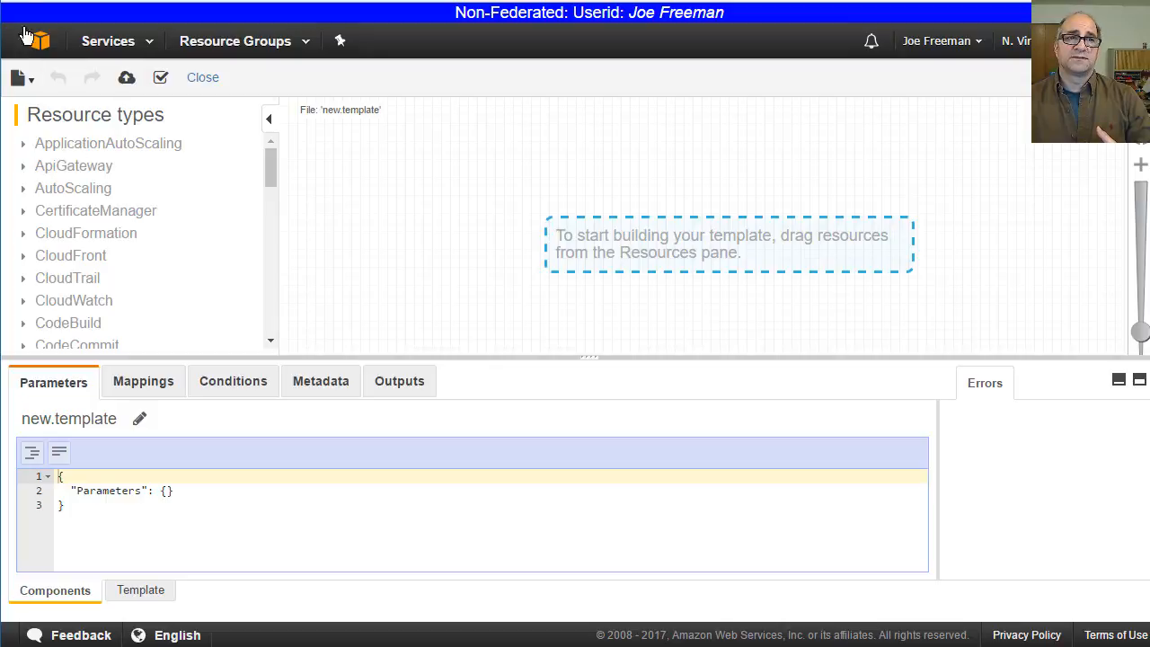
key(alt+Left)
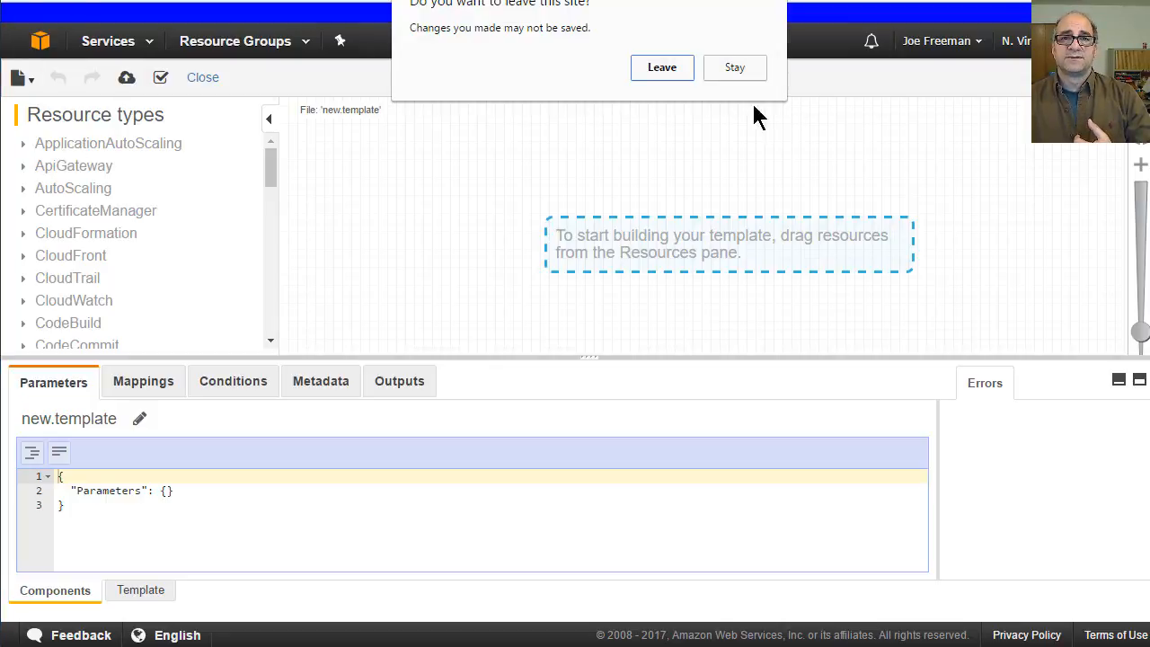
click(656, 69)
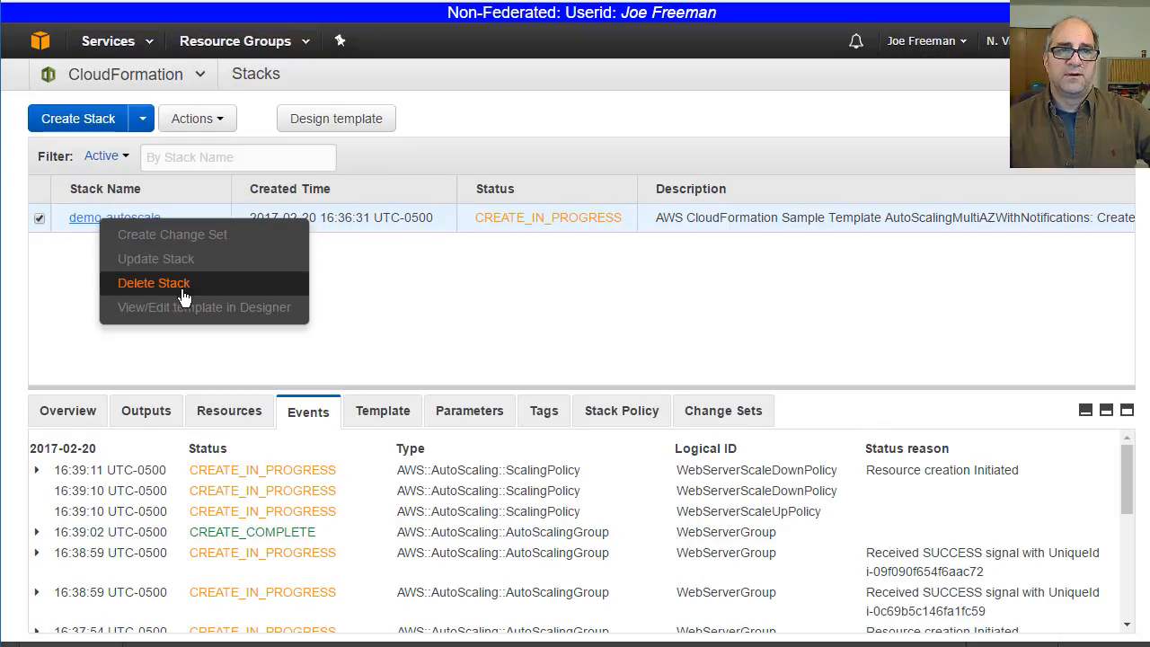
Dismiss the stack's context menu, expand its event list to full height, and load the newly available events
click(652, 315)
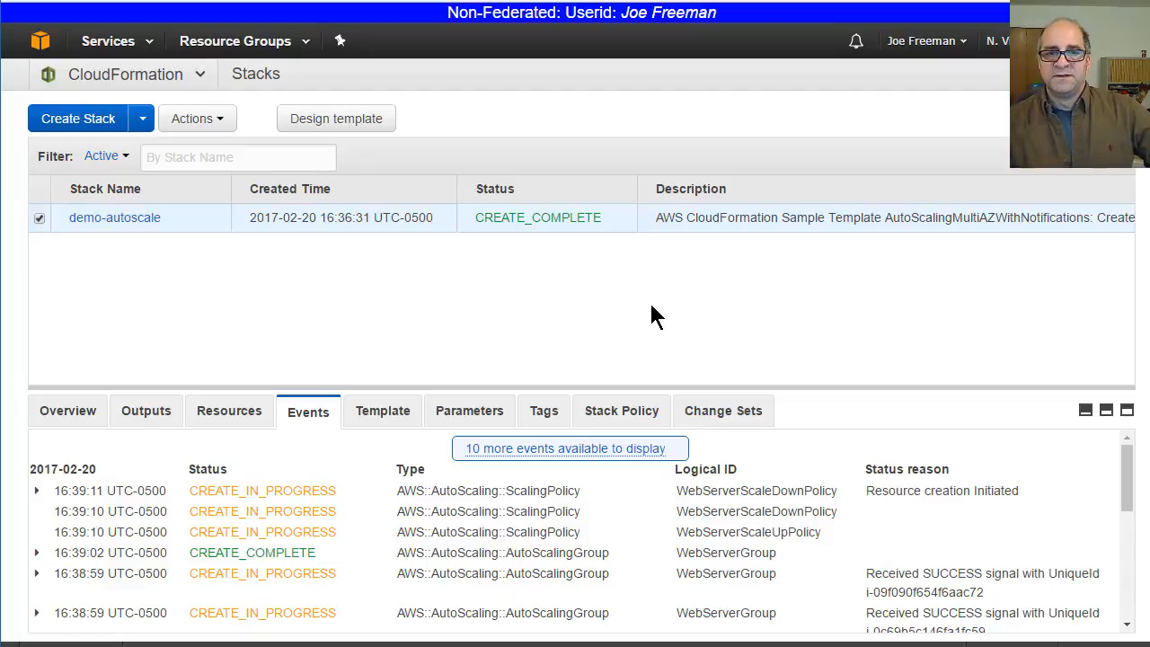
click(1127, 410)
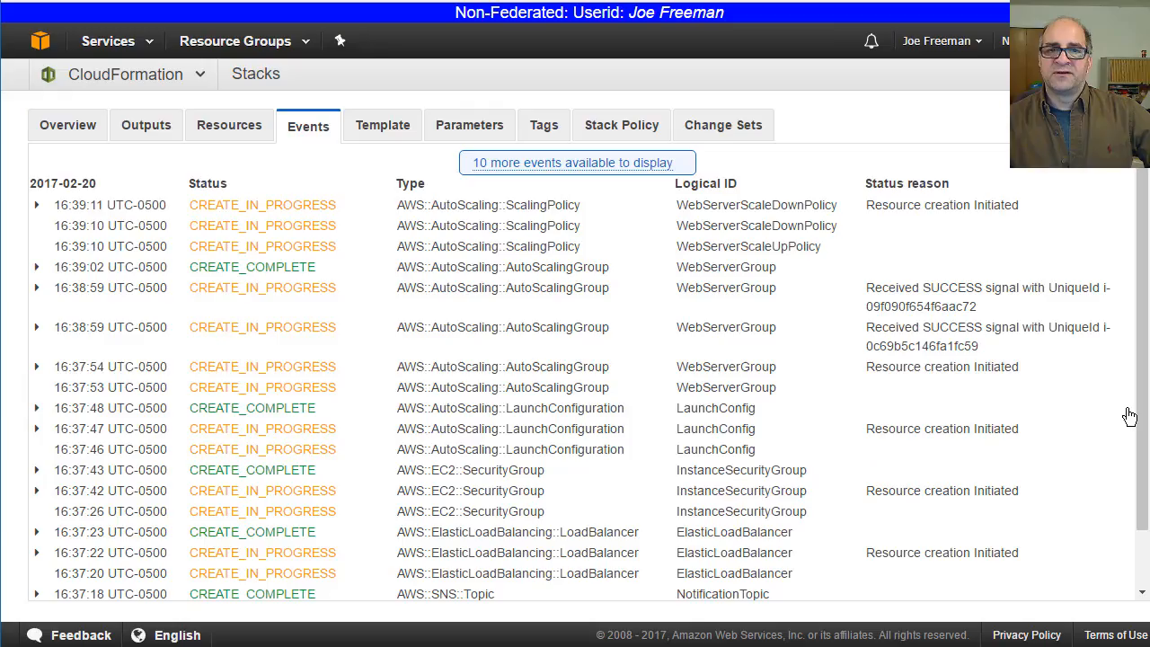
click(551, 164)
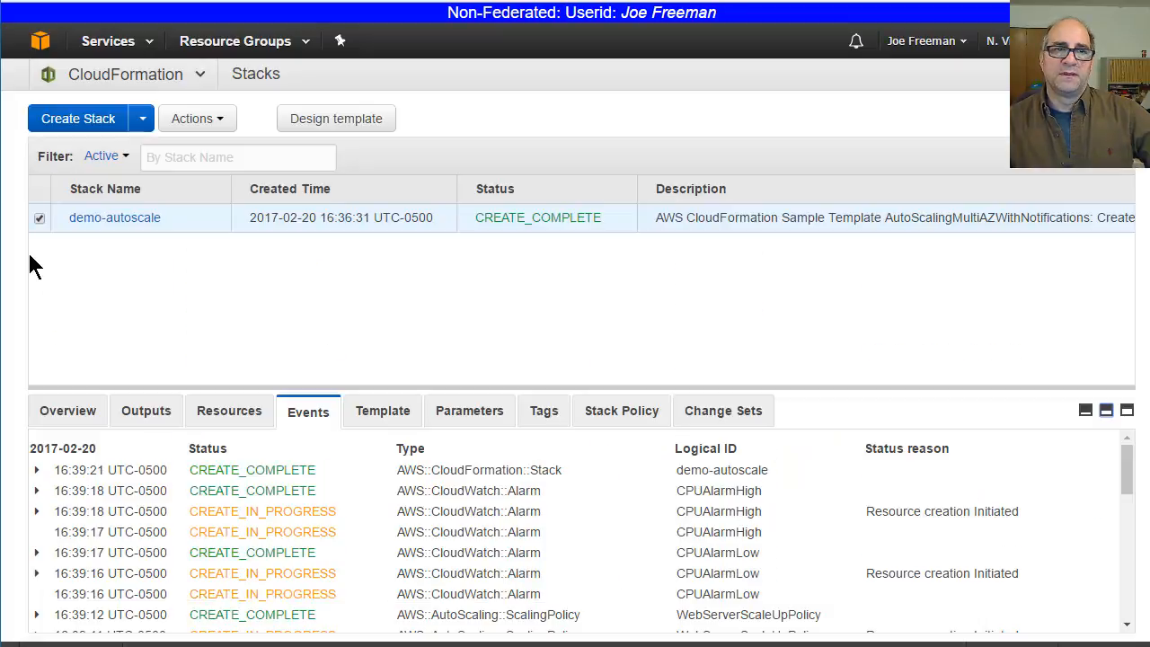
Switch to the EC2 dashboard and list the running instances launched by the demo-autoscale stack
click(108, 51)
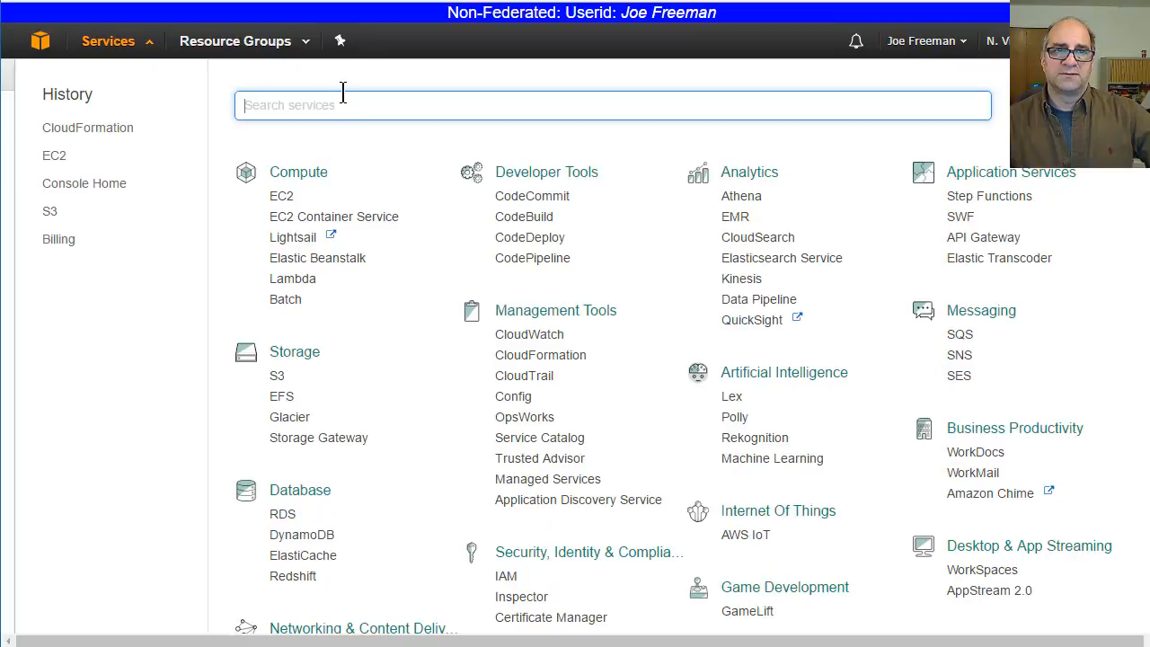
text(autoscale)
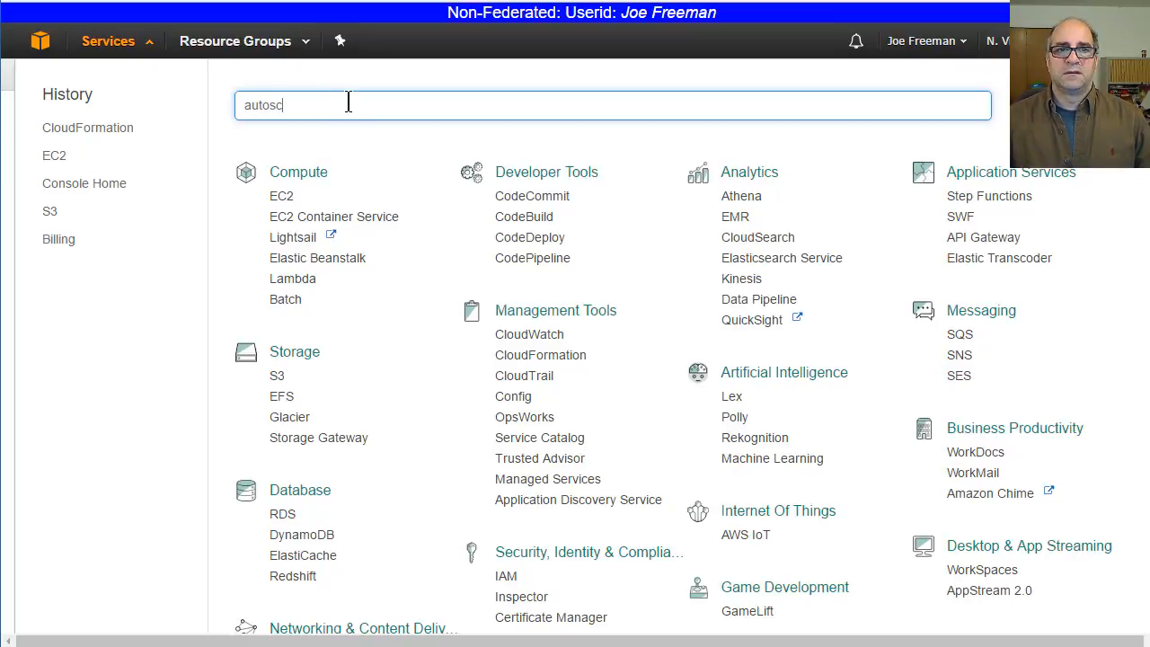
click(279, 198)
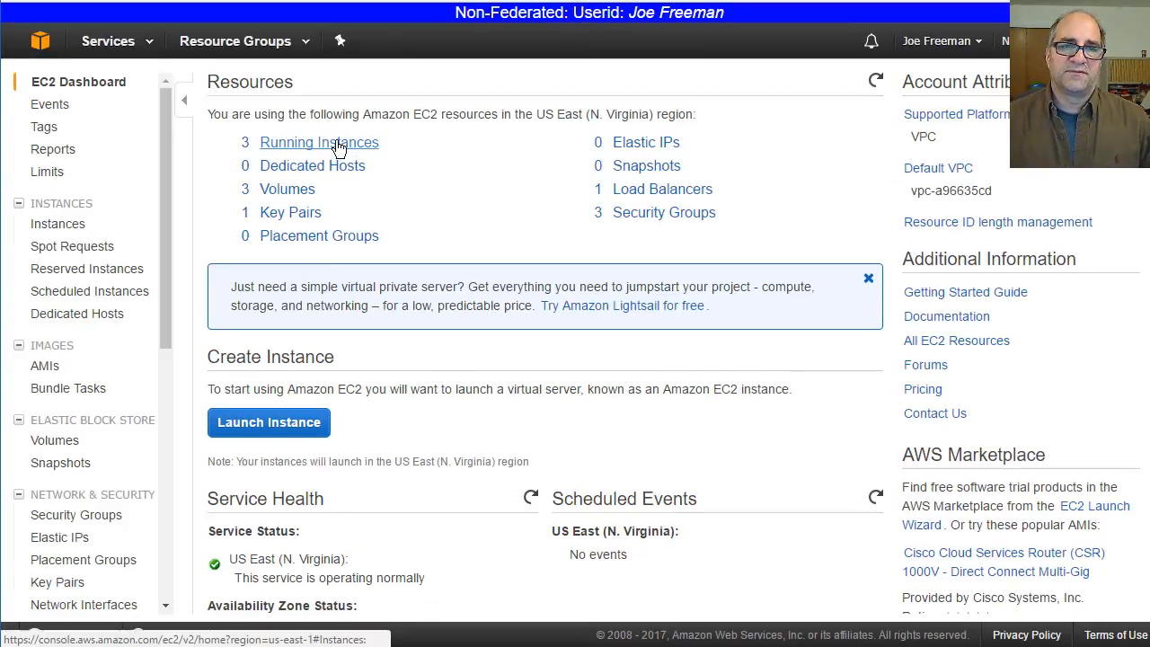
click(338, 151)
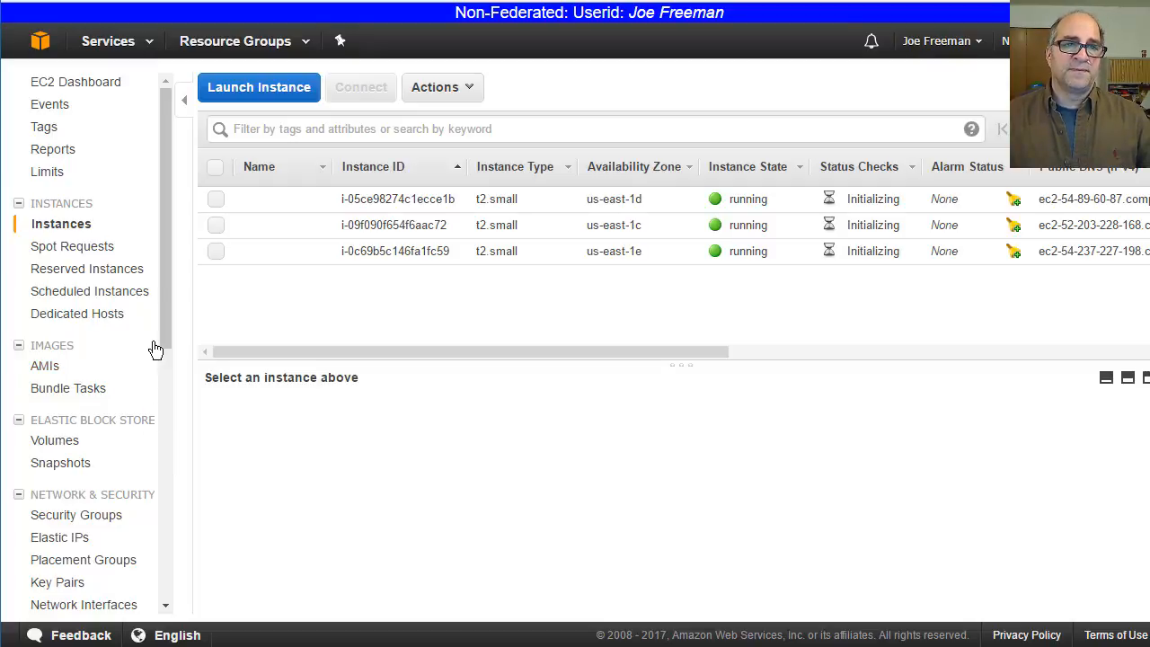
Open the list of Auto Scaling groups in EC2 and view the group belonging to the demo-autoscale stack
drag(164, 329, 192, 447)
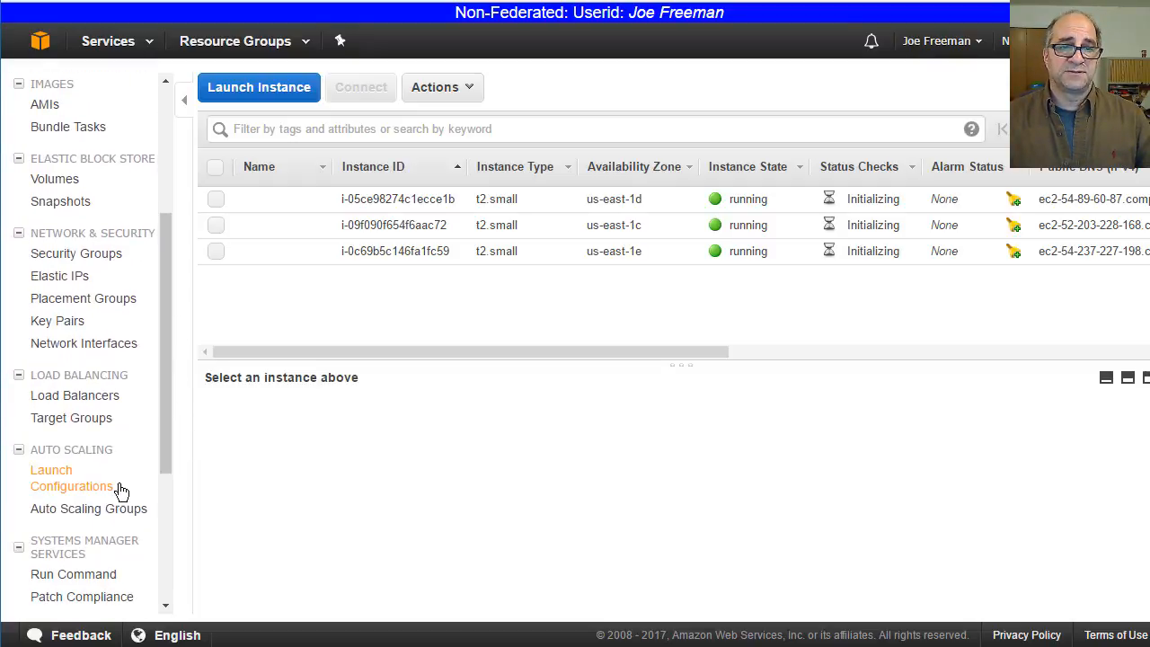
click(123, 516)
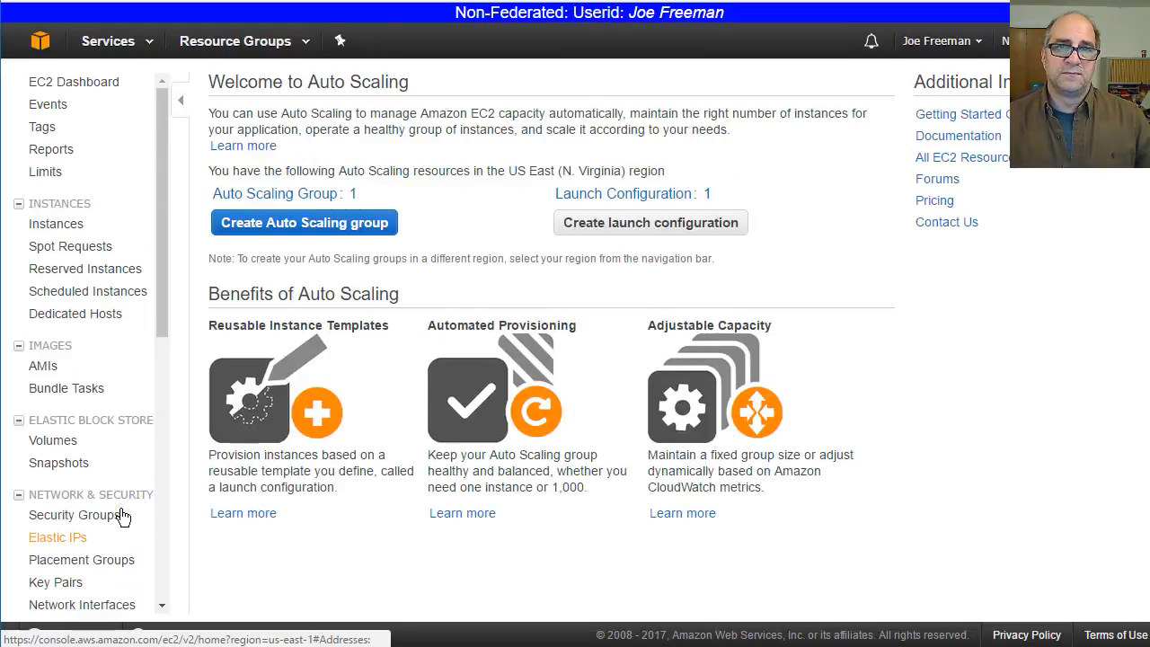
click(306, 196)
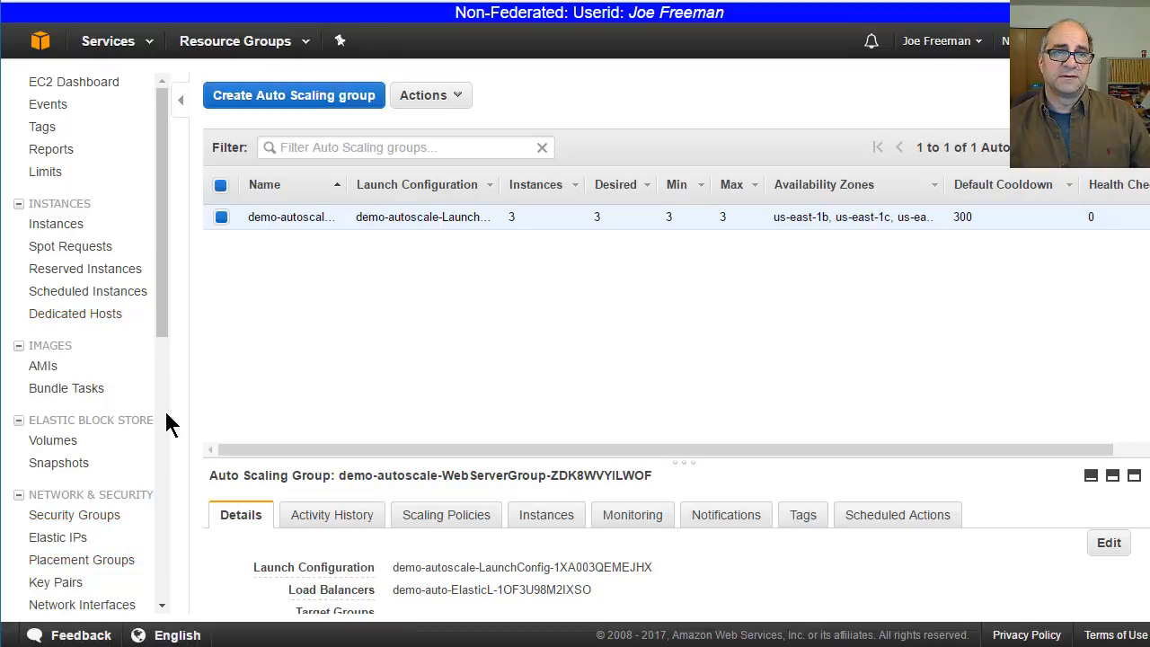
View the stack's load balancer in EC2 and open its DNS name in a new browser tab to test the site
drag(162, 308, 194, 422)
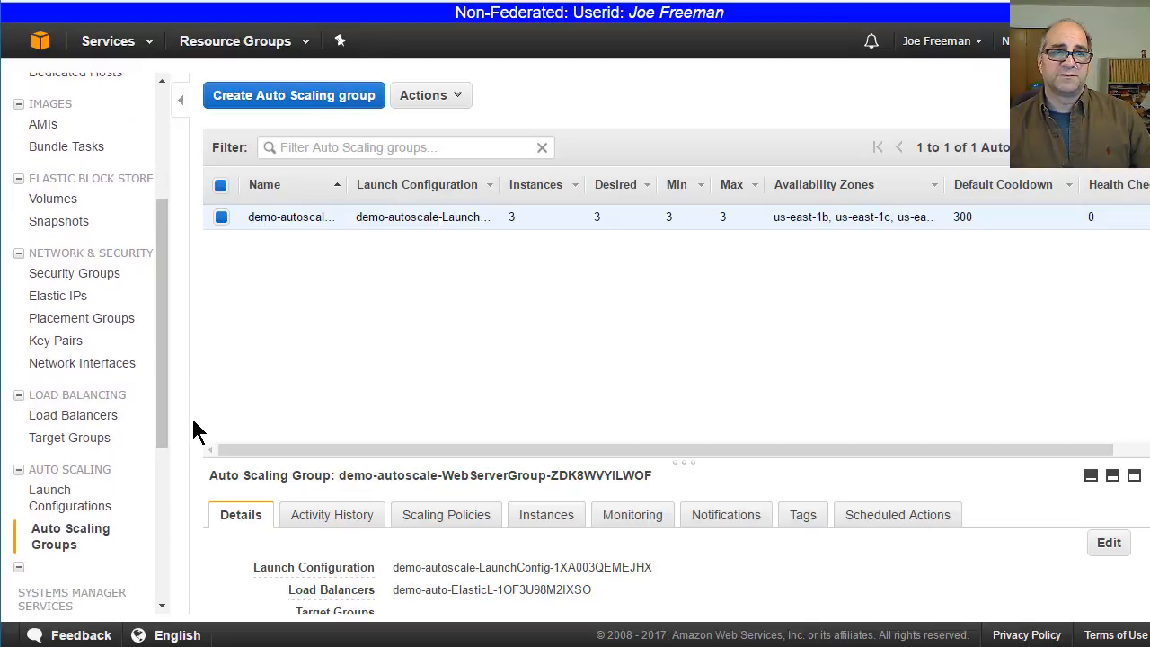
click(117, 425)
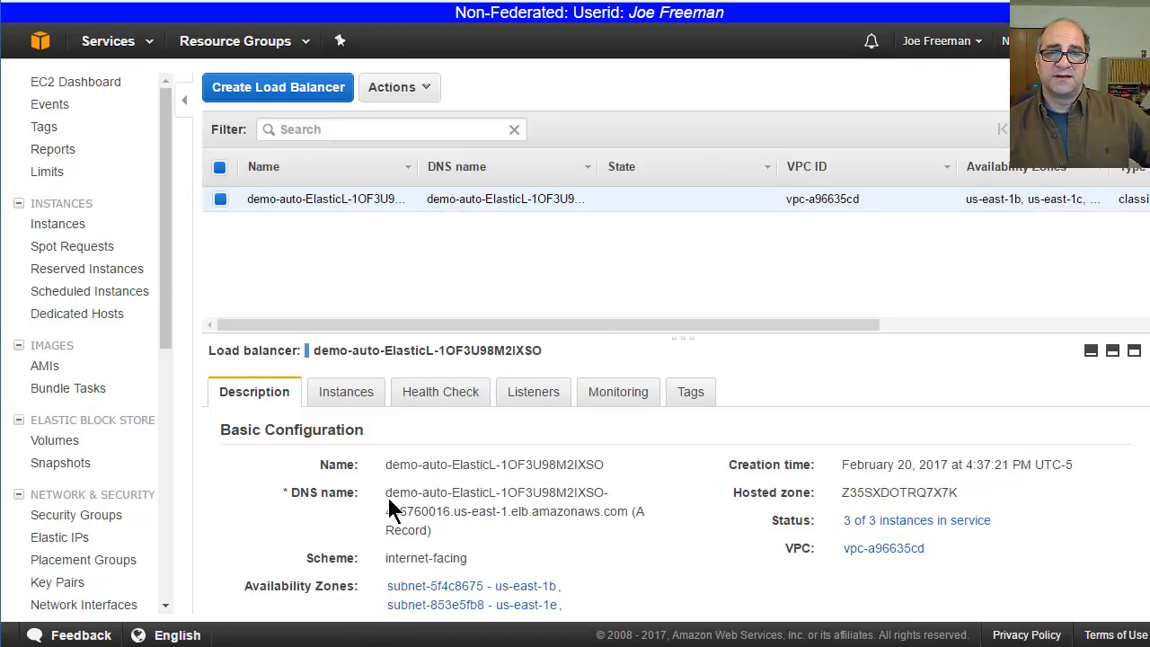
drag(388, 493, 627, 504)
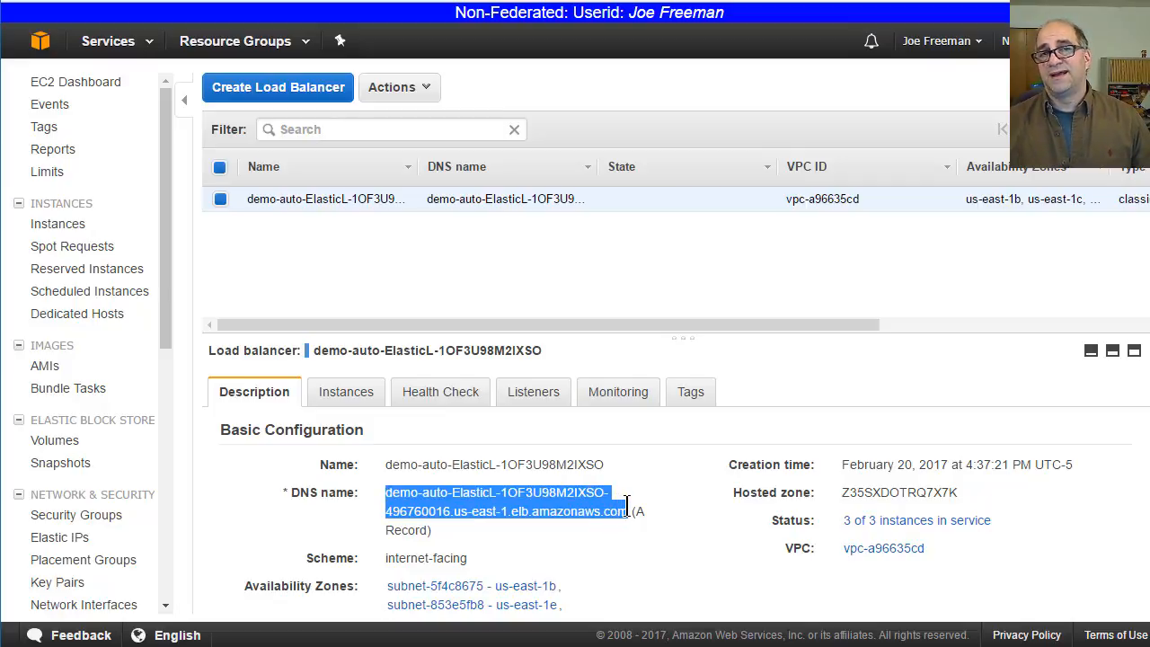
key(ctrl+t)
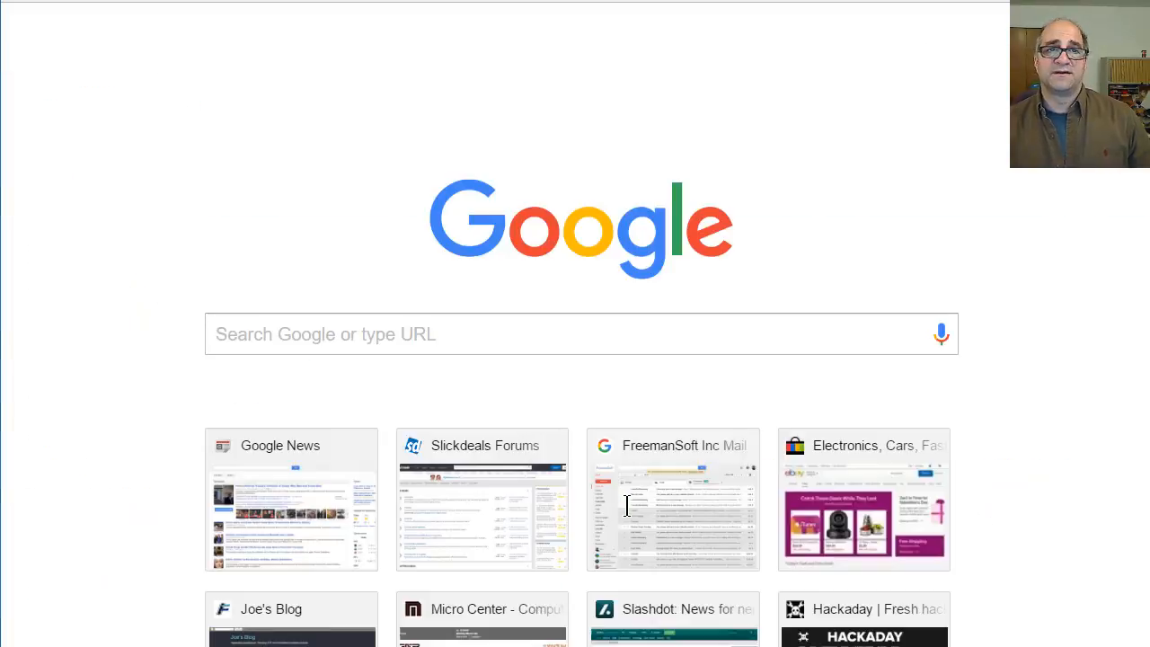
key(ctrl+v)
key(Return)
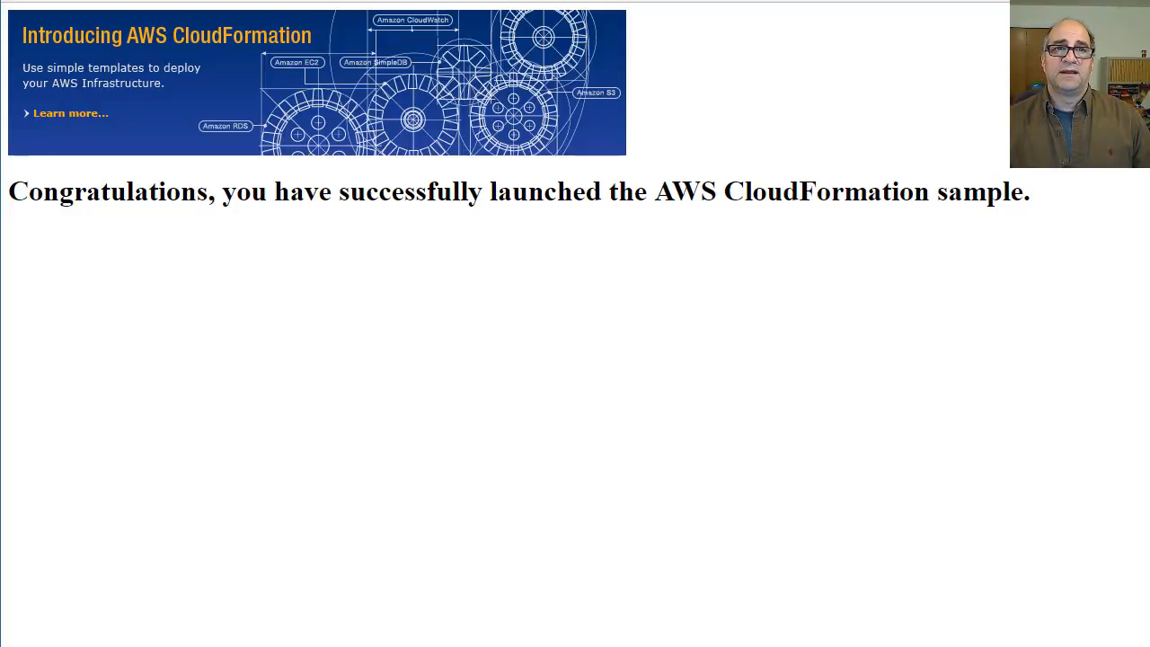
Return from the test site to the CloudFormation stack list and open the demo-autoscale template in Designer
key(ctrl+shift+Tab)
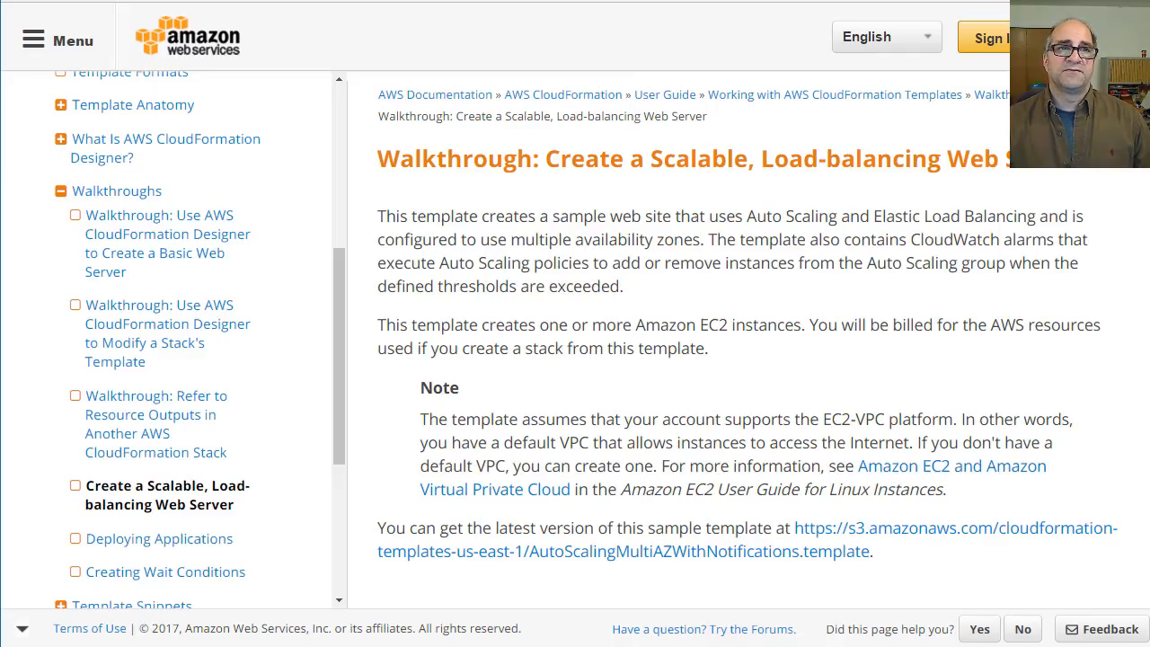
key(ctrl+shift+Tab)
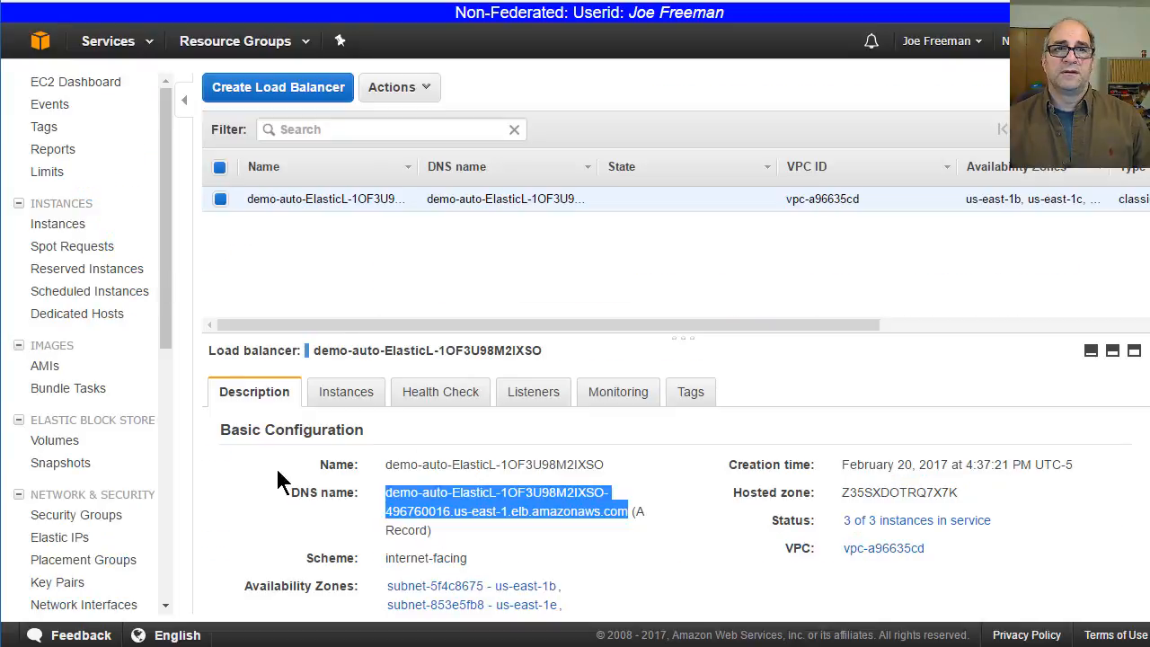
click(147, 49)
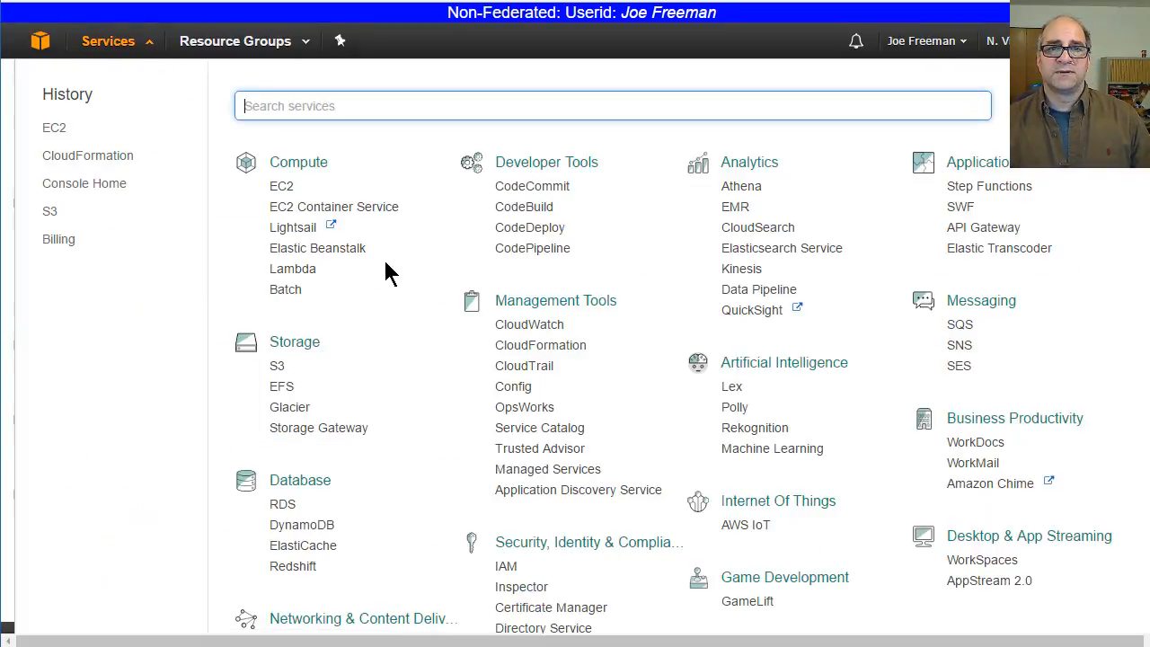
click(518, 351)
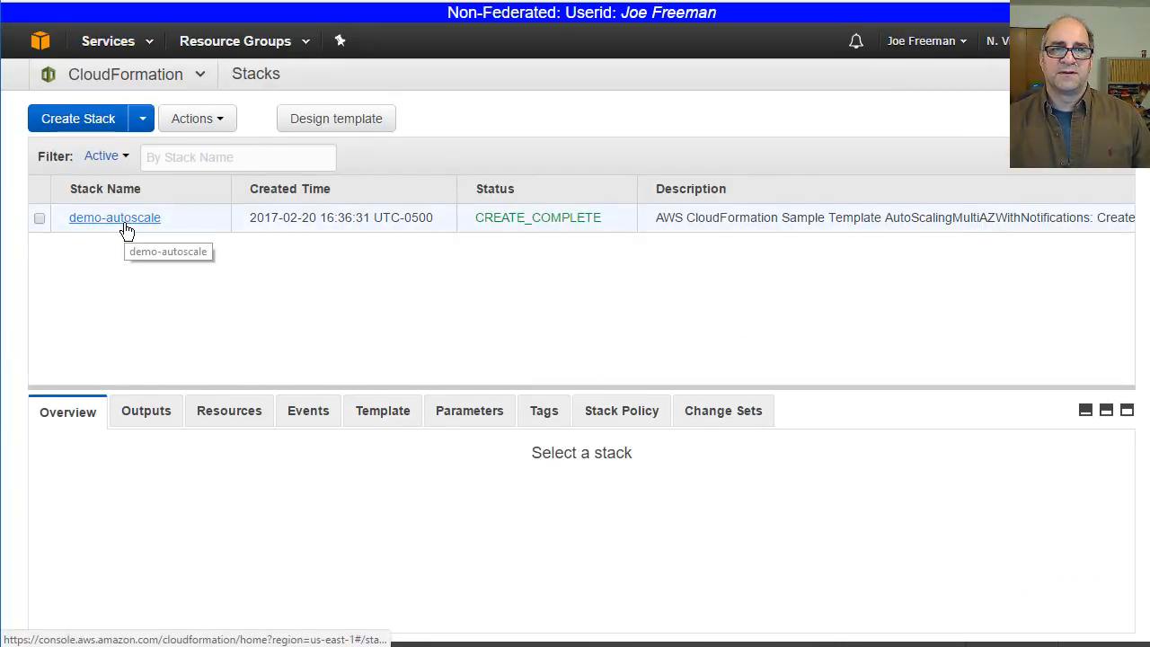
right_click(126, 230)
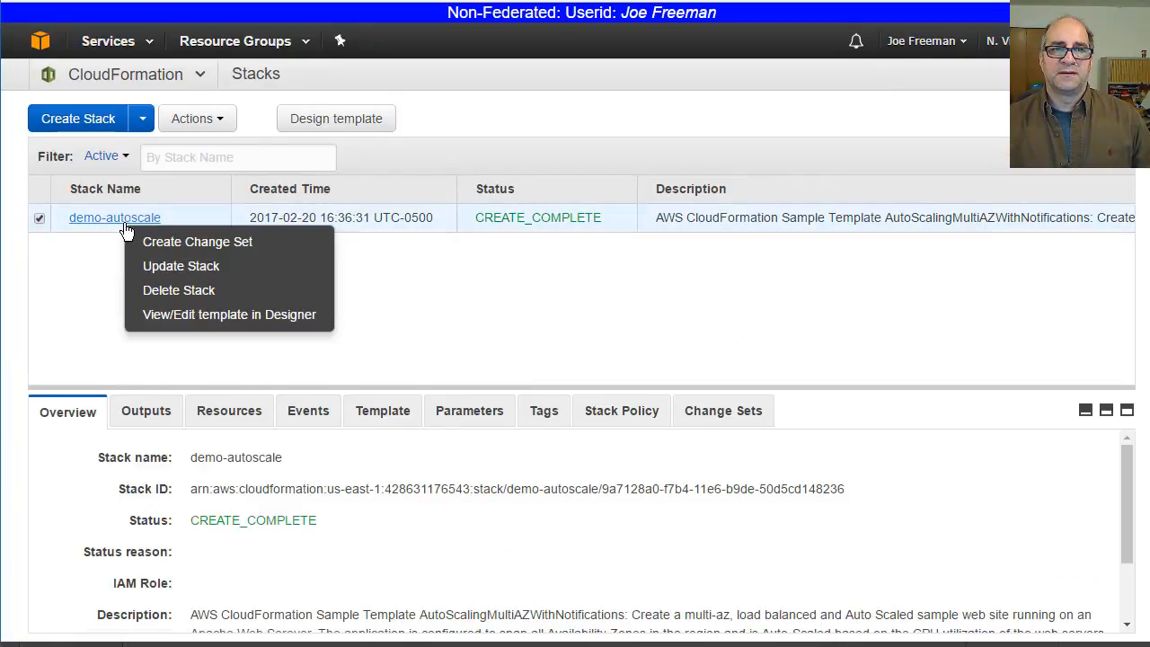
click(232, 319)
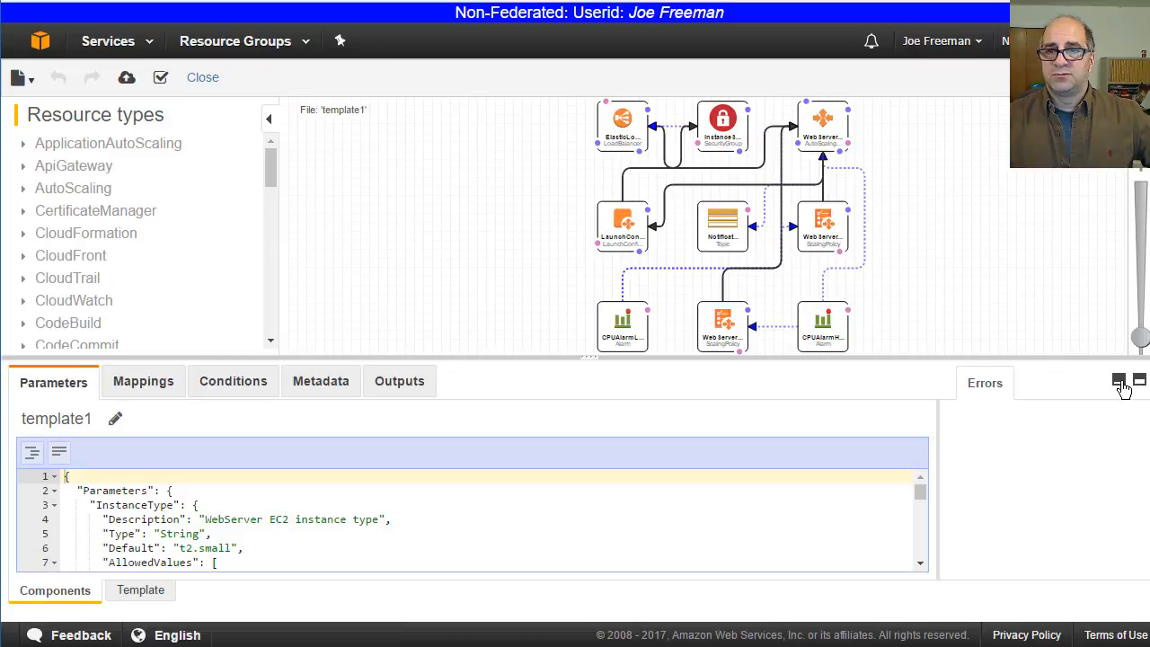
Hide the template code pane and enlarge the diagram so that all its resources fit the canvas
click(1119, 382)
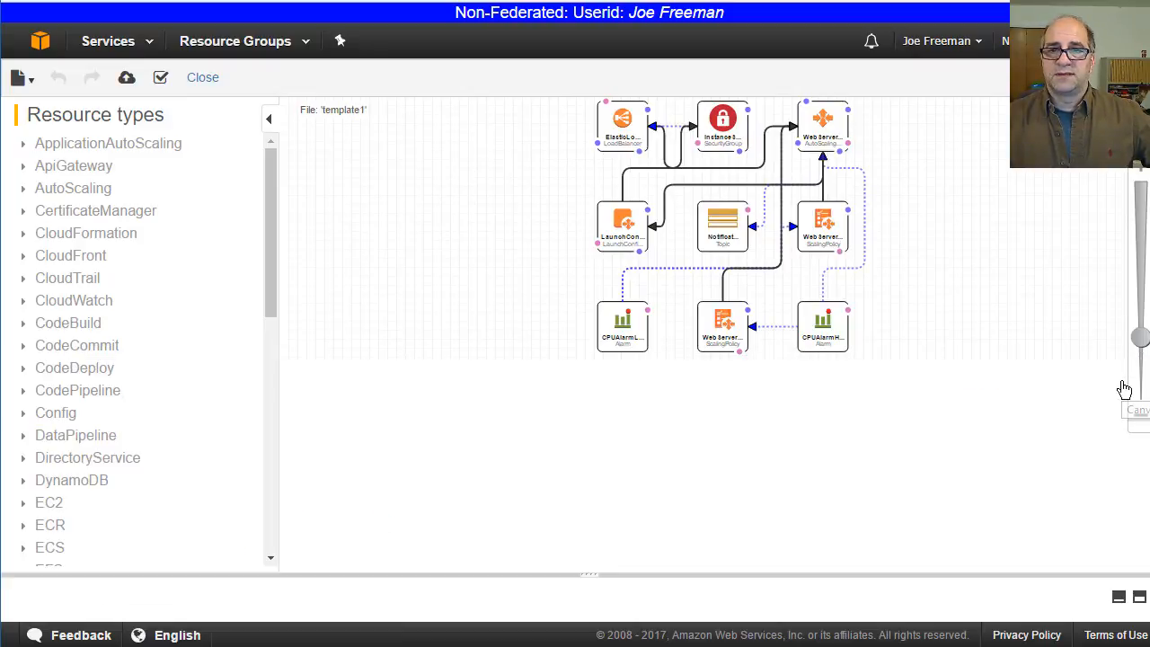
click(1141, 174)
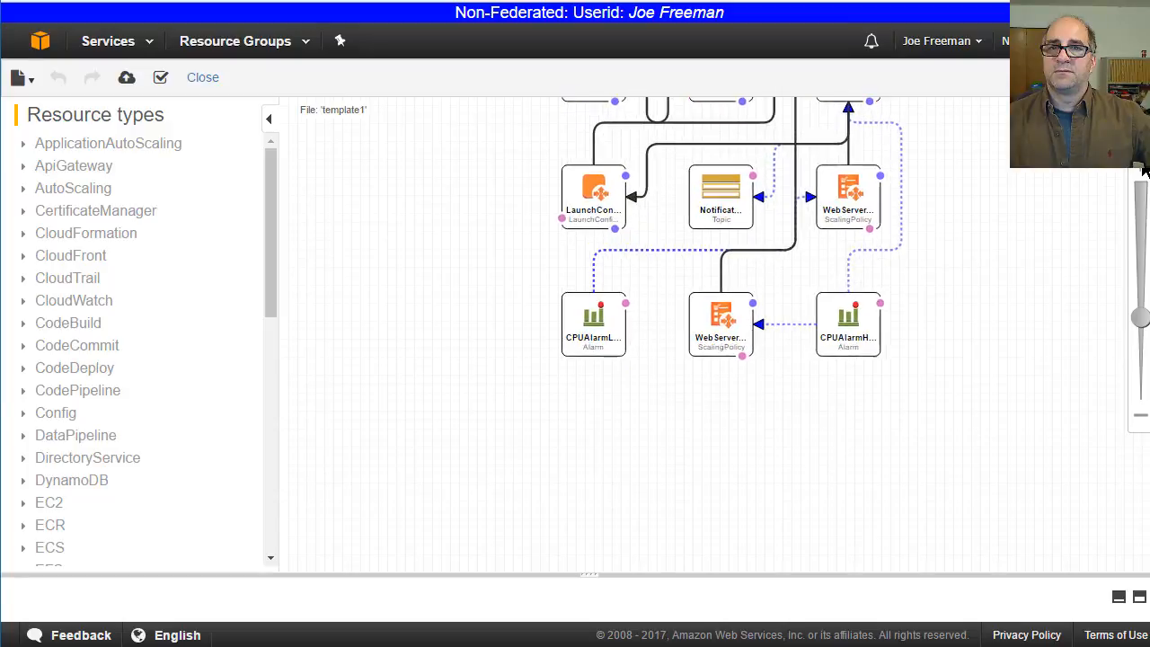
click(1142, 171)
click(1142, 171)
scroll(986, 276, down, 1)
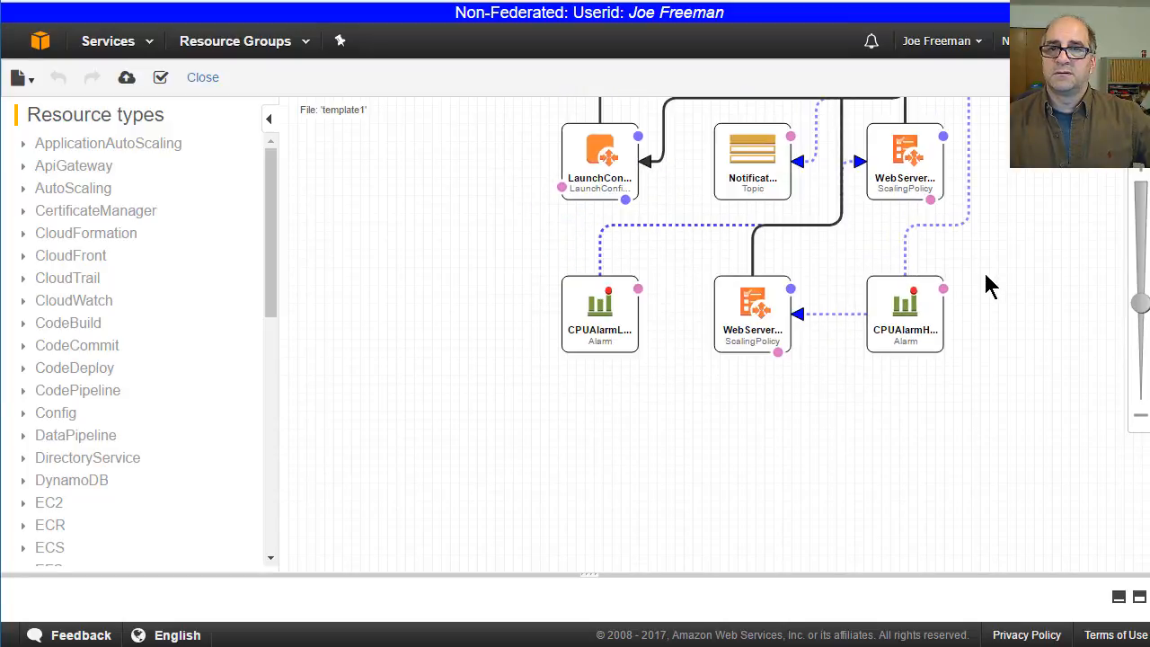
right_click(986, 276)
click(387, 441)
drag(387, 441, 341, 611)
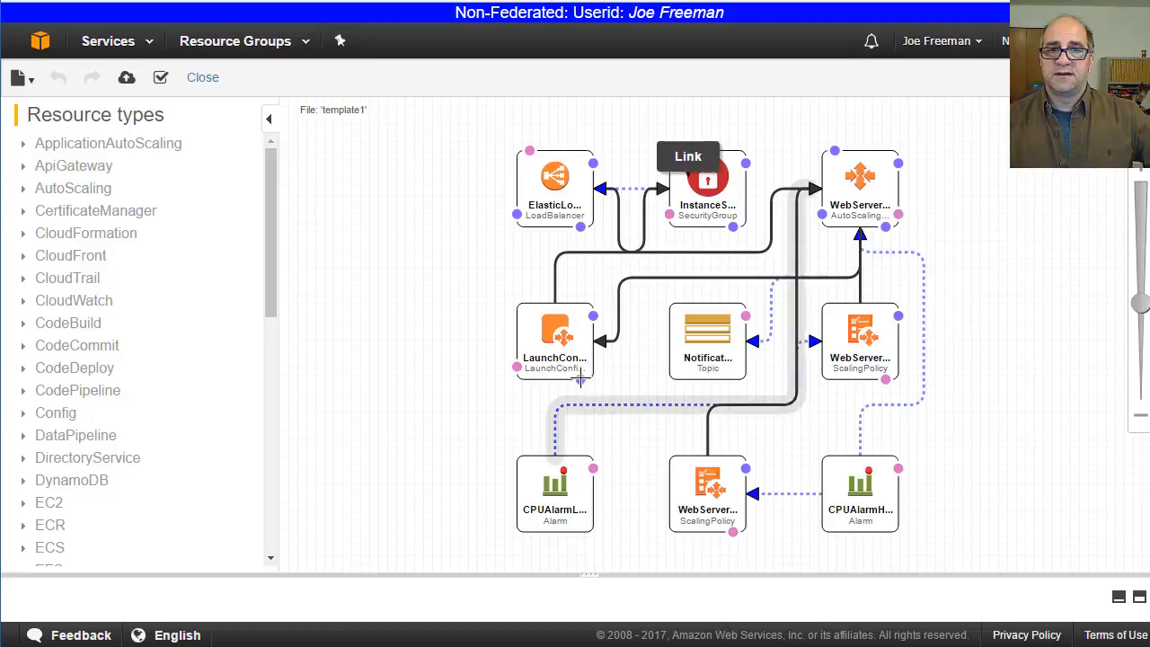
Rearrange the diagram with the launch configuration and security group at the far left and the web server group below the load balancer
drag(580, 378, 369, 400)
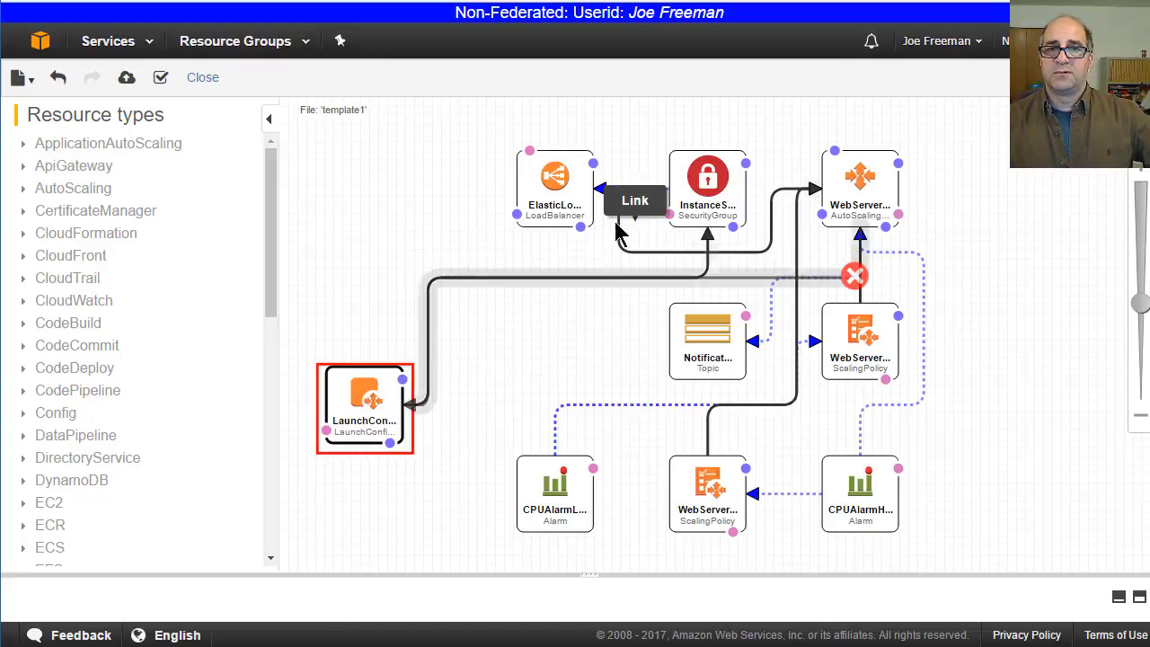
drag(700, 182, 396, 176)
click(872, 191)
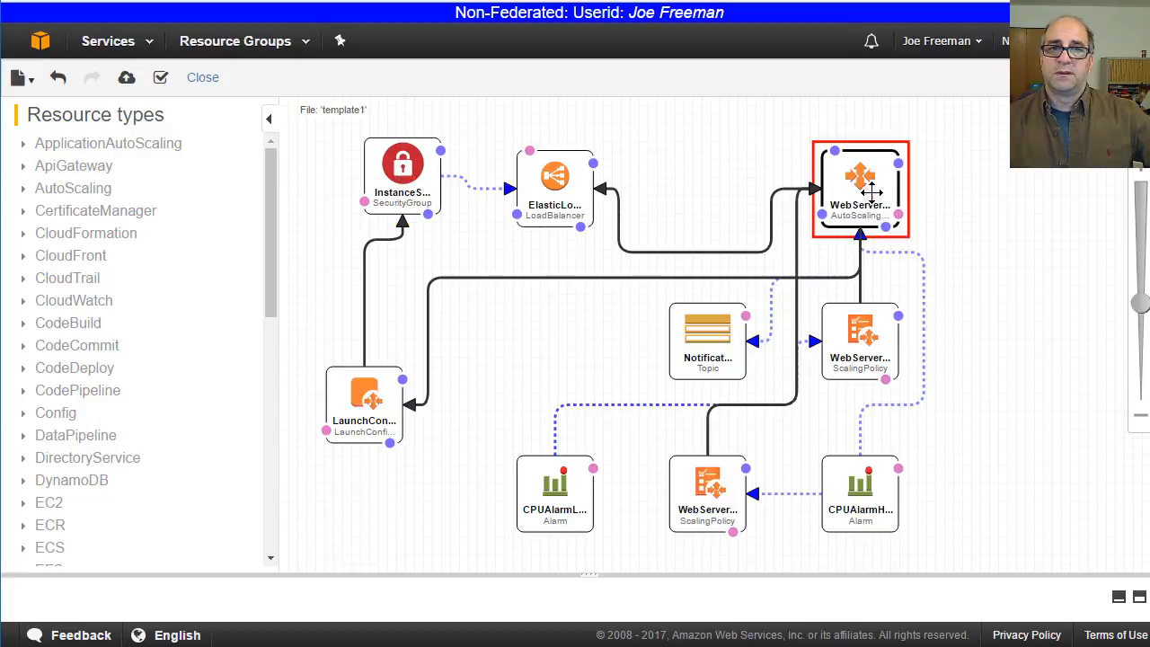
drag(872, 191, 531, 321)
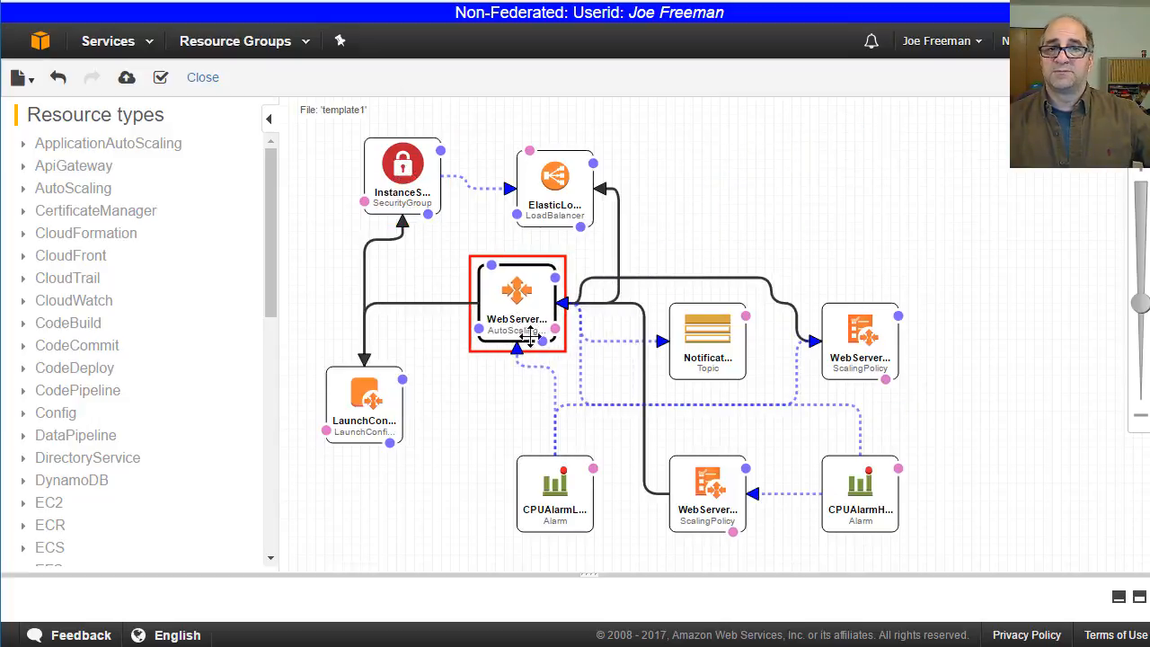
Move WebServerScaleDownPolicy and the low CPU alarm side by side below the web server group, and leave the designer without saving
mouse_move(635, 432)
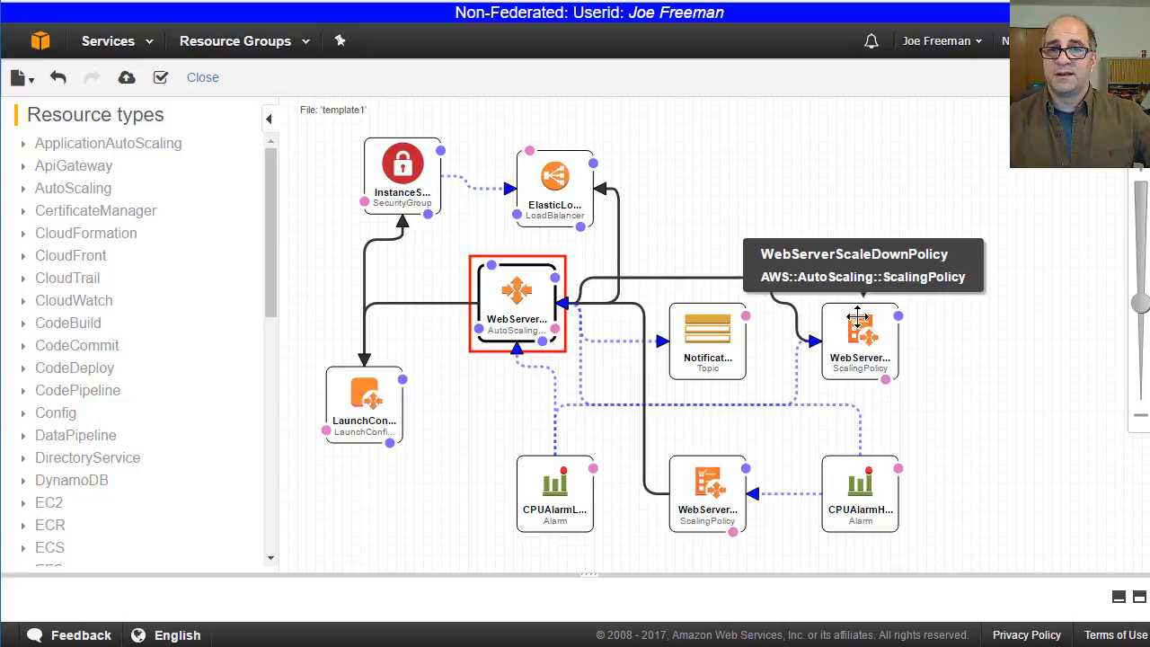
drag(858, 325, 452, 471)
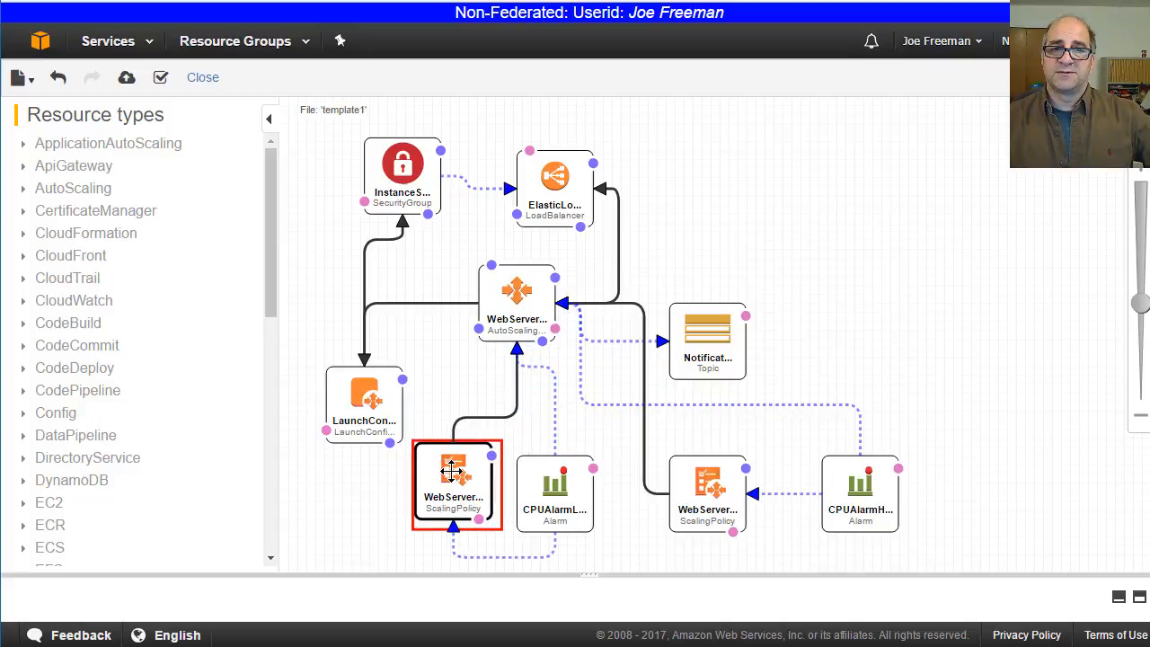
drag(562, 495, 588, 481)
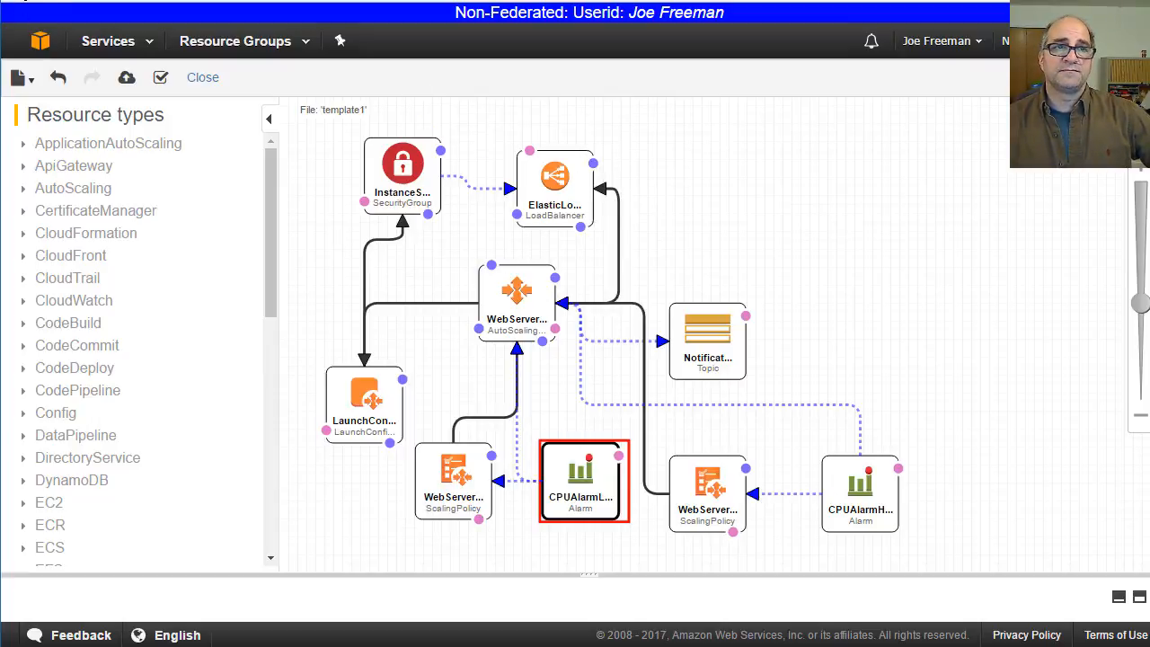
key(alt+Left)
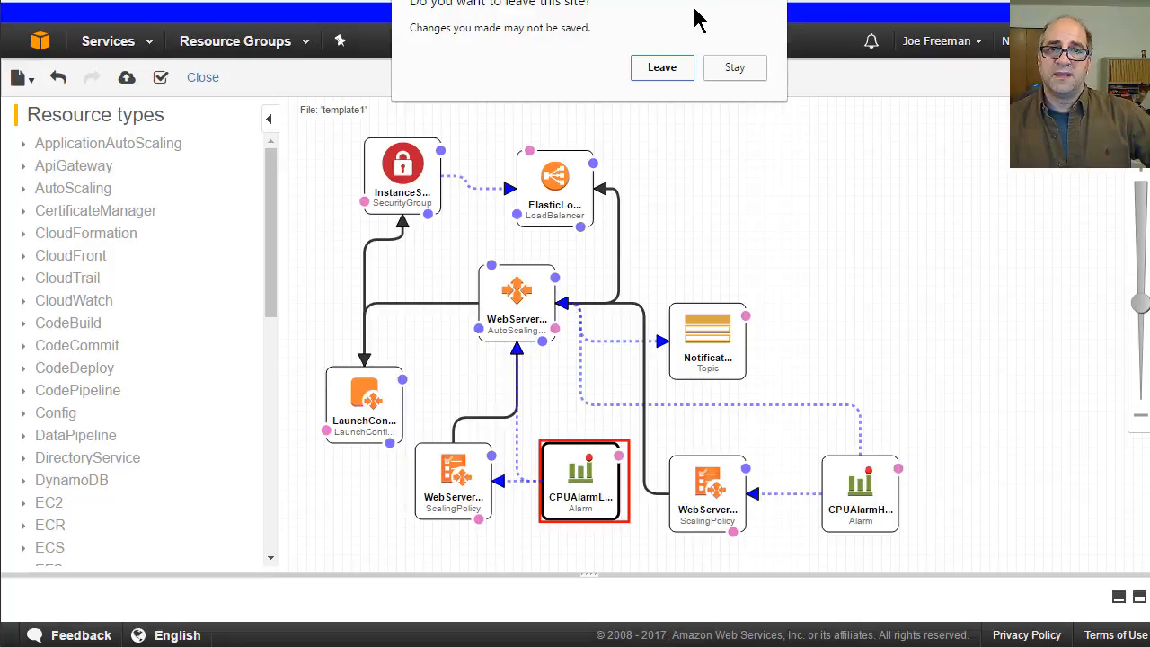
click(683, 64)
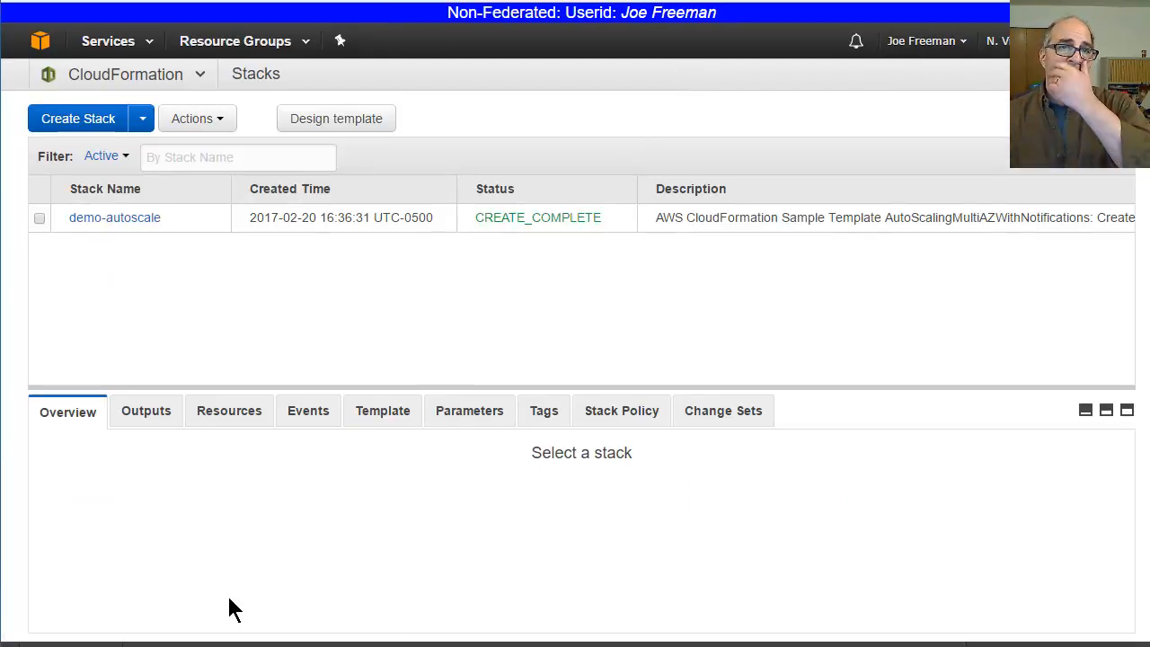
Go to EC2 and review the list of volumes and the instances' status checks
click(135, 40)
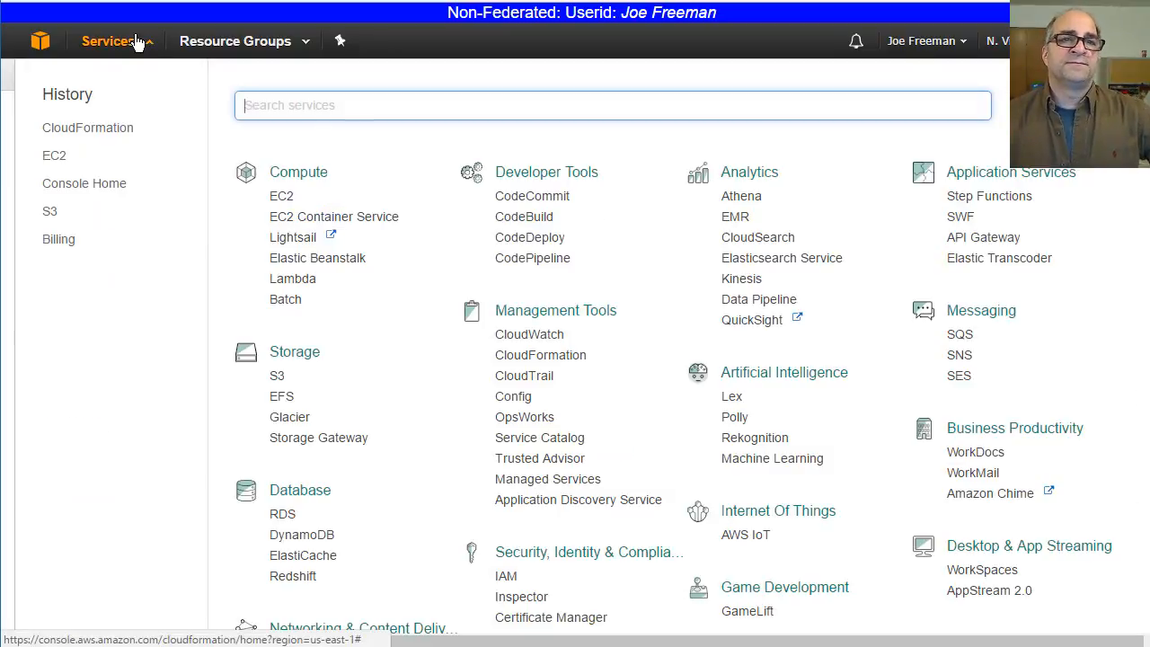
click(283, 196)
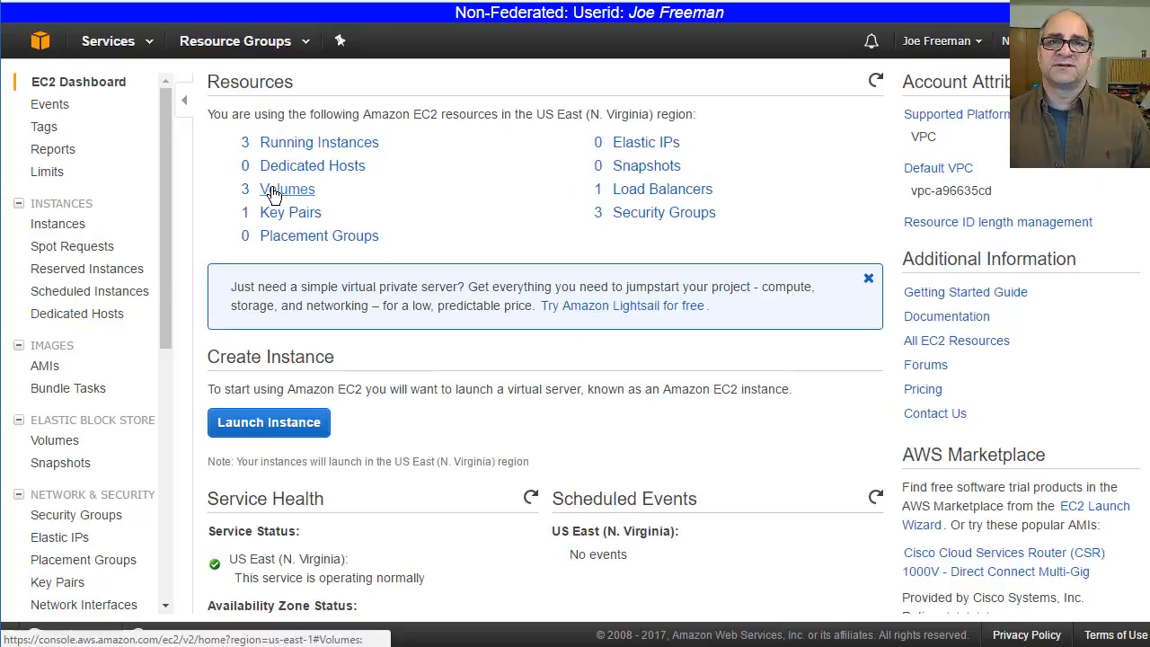
click(274, 191)
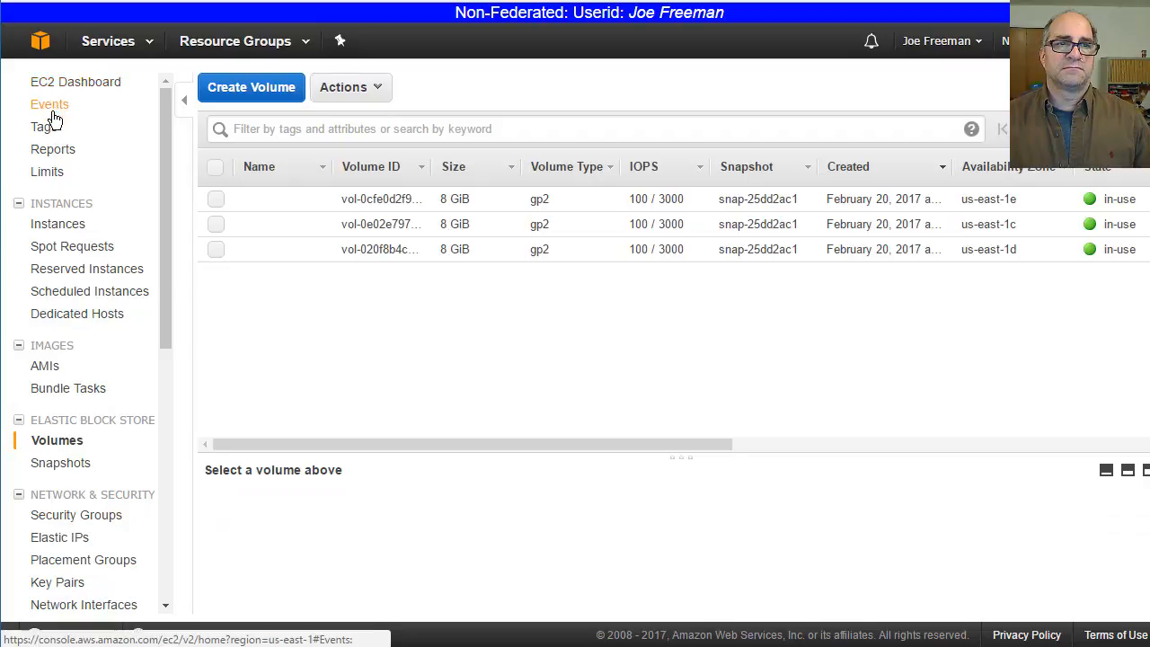
click(61, 227)
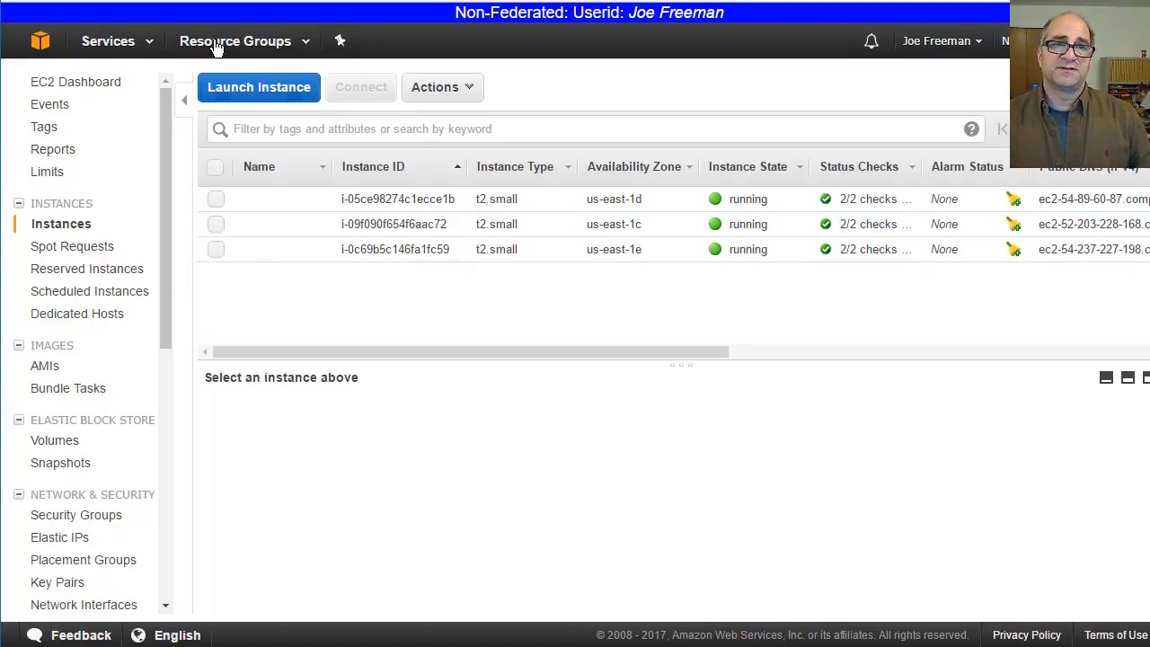
Start an update of the demo-autoscale CloudFormation stack, keeping its current template and parameter values
click(134, 45)
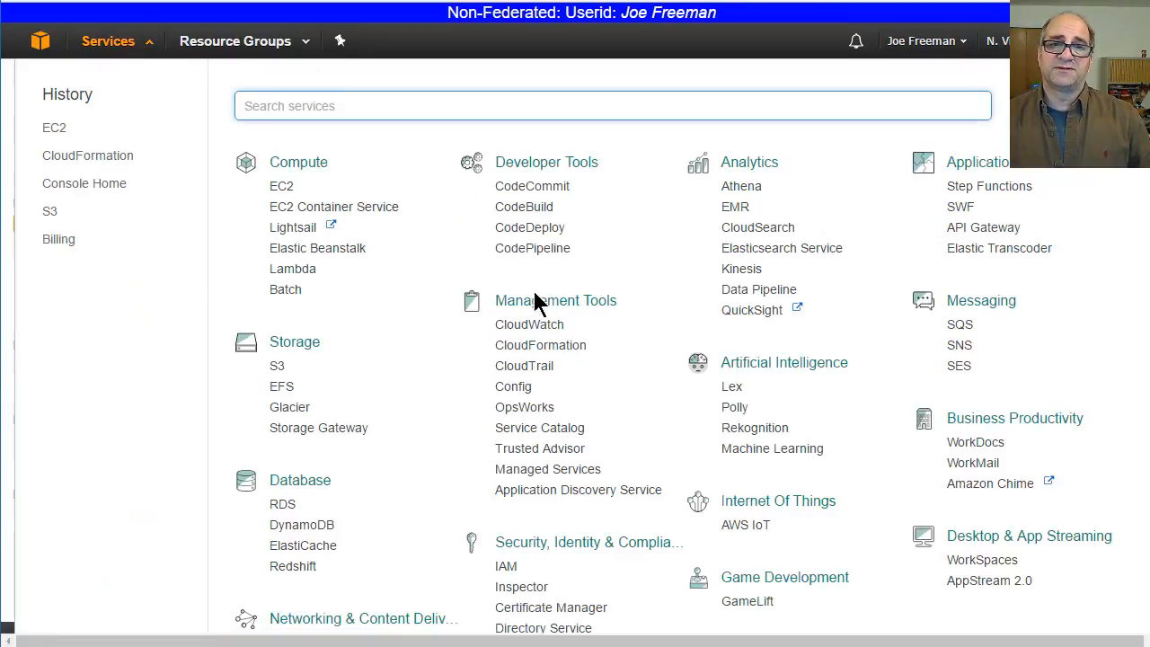
click(548, 353)
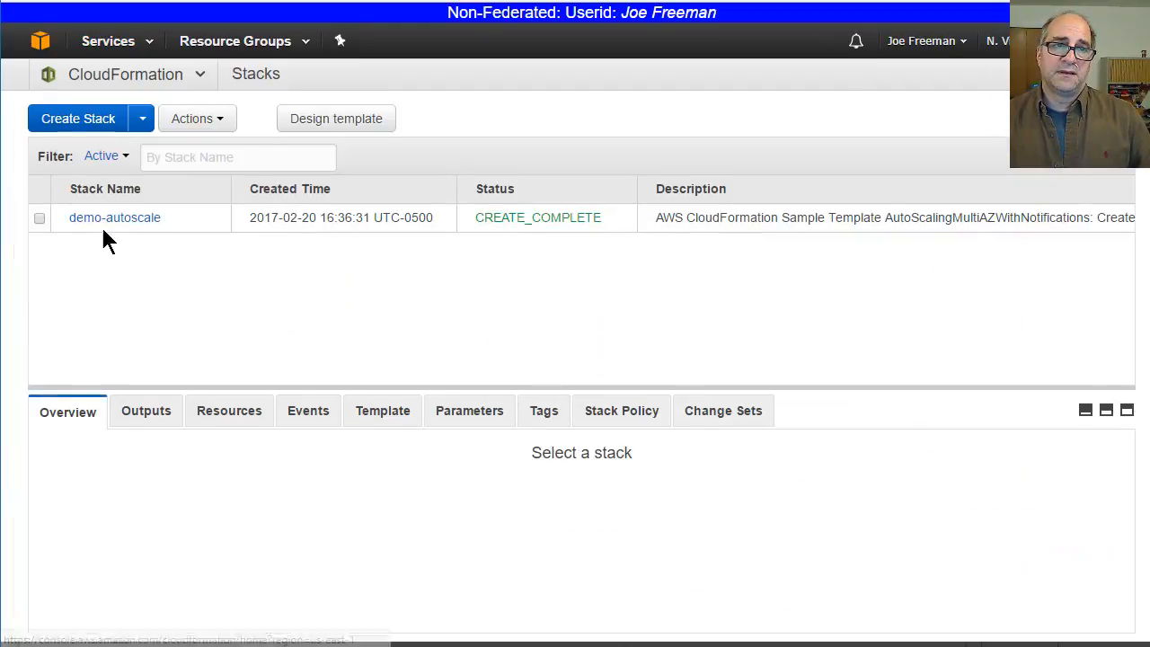
click(39, 218)
click(214, 118)
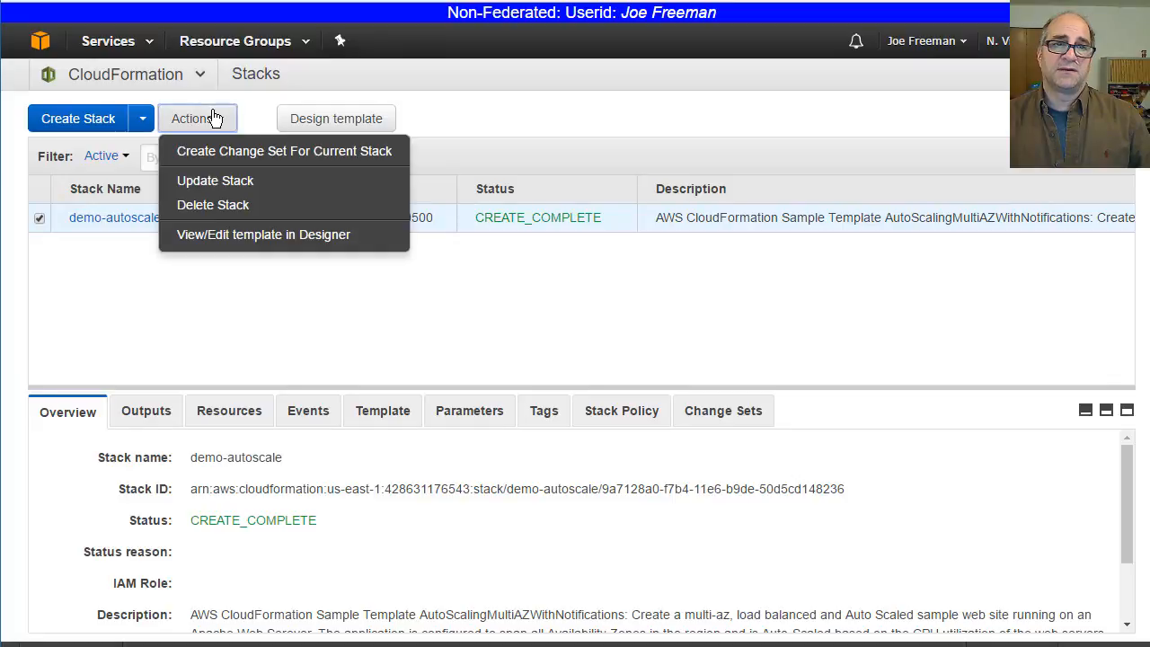
click(253, 187)
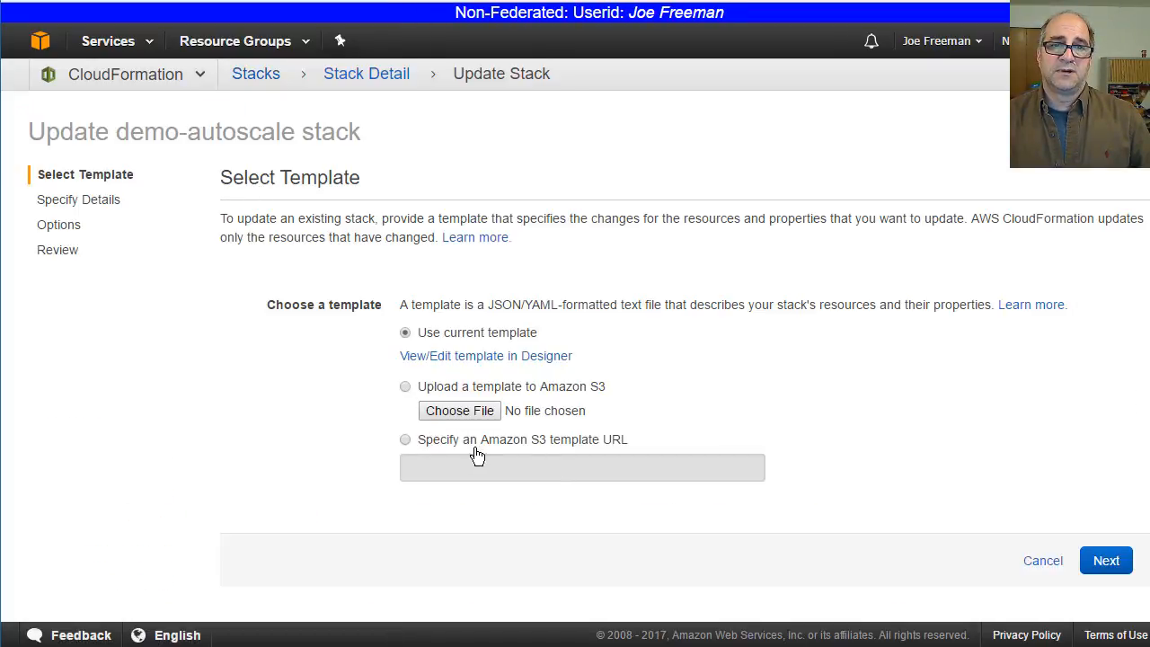
click(1107, 562)
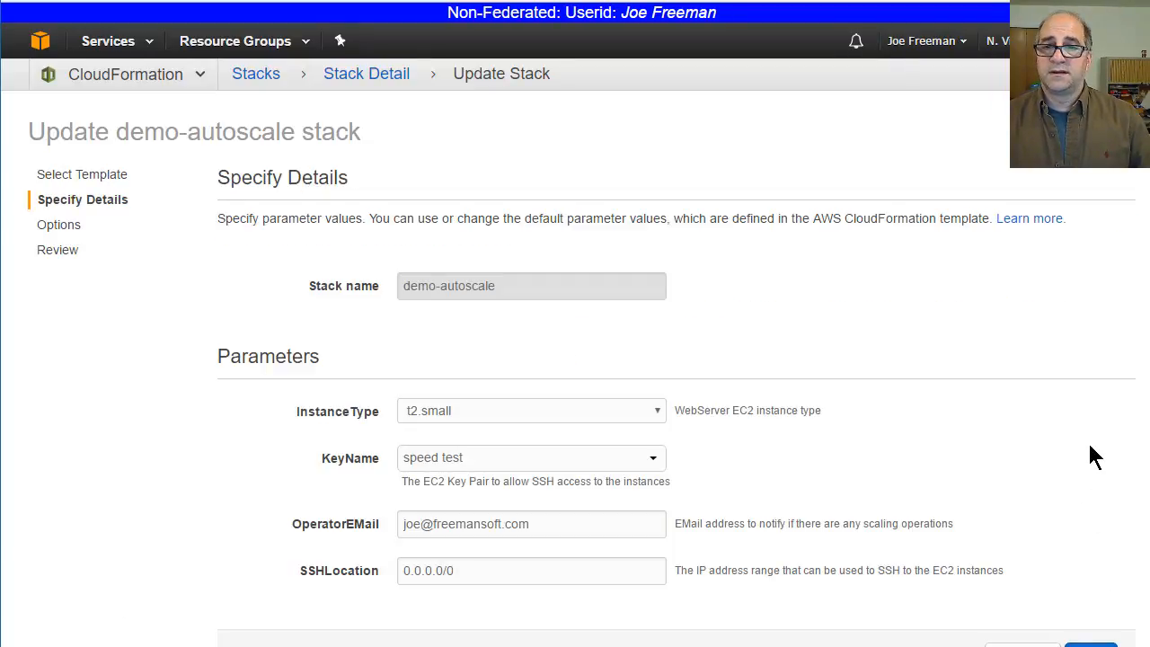
scroll(575, 360, down, 1)
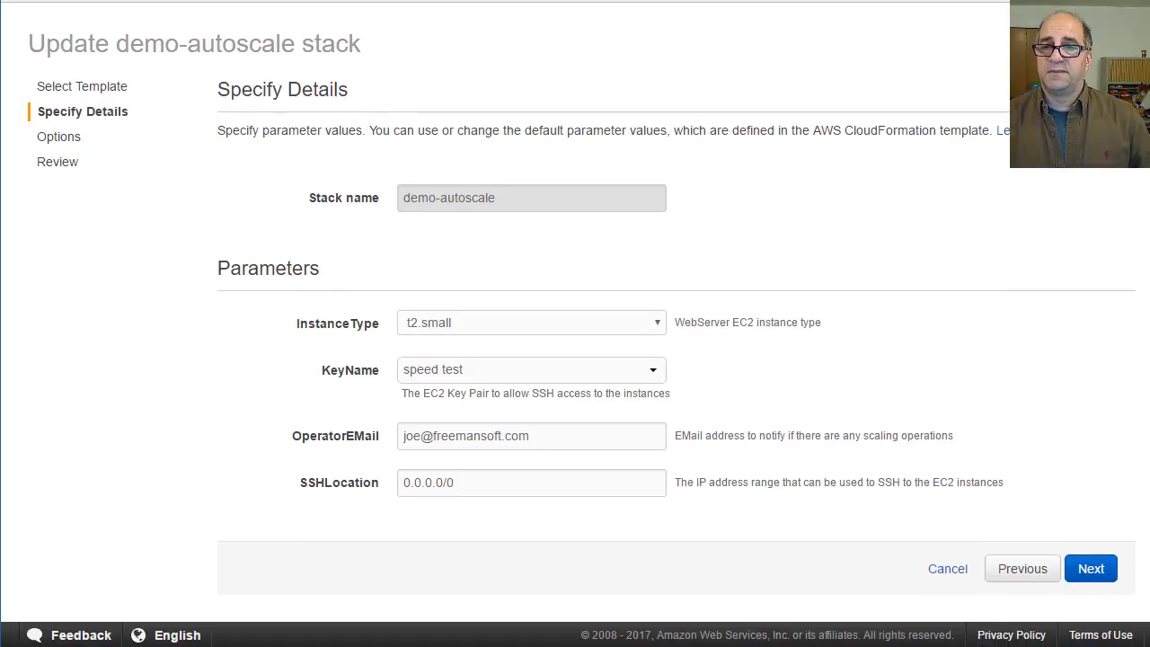
click(1091, 568)
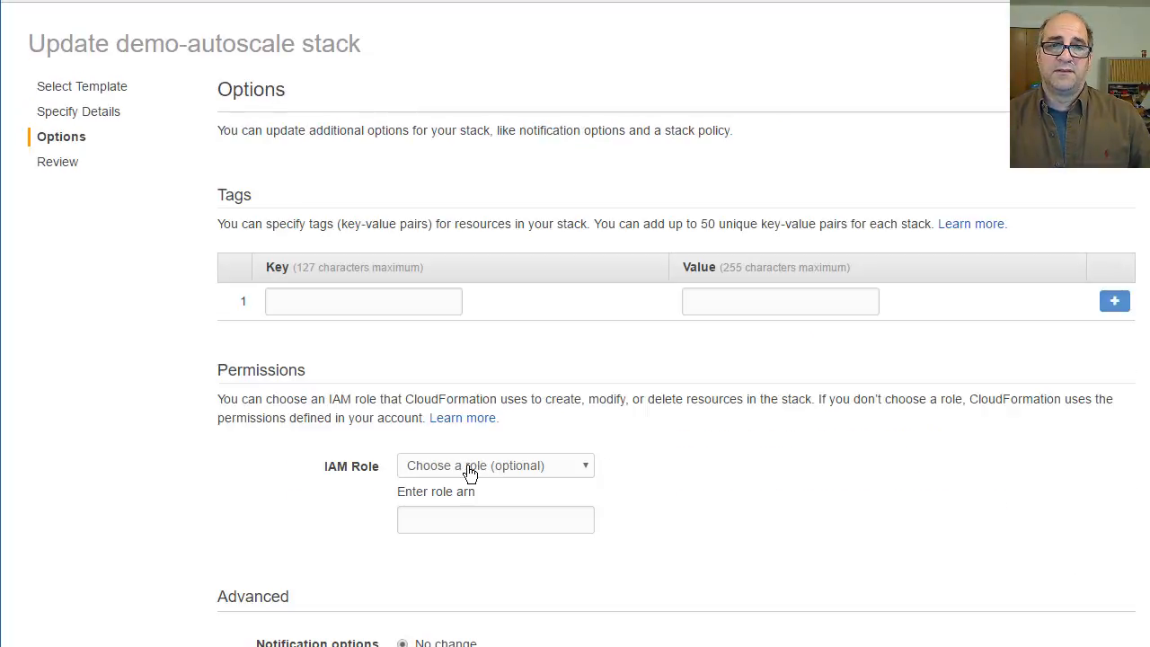
Add the stack tag Name with the value "My Demo Cluster", run the update, and refresh the stack's events
text(Name)
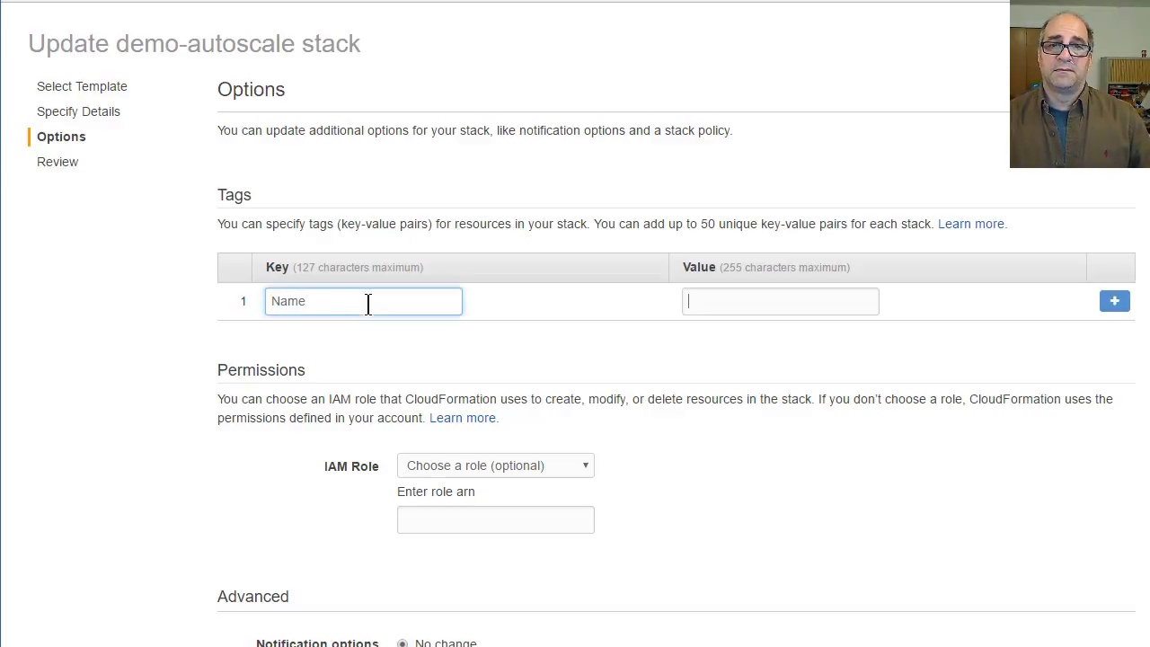
key(Tab)
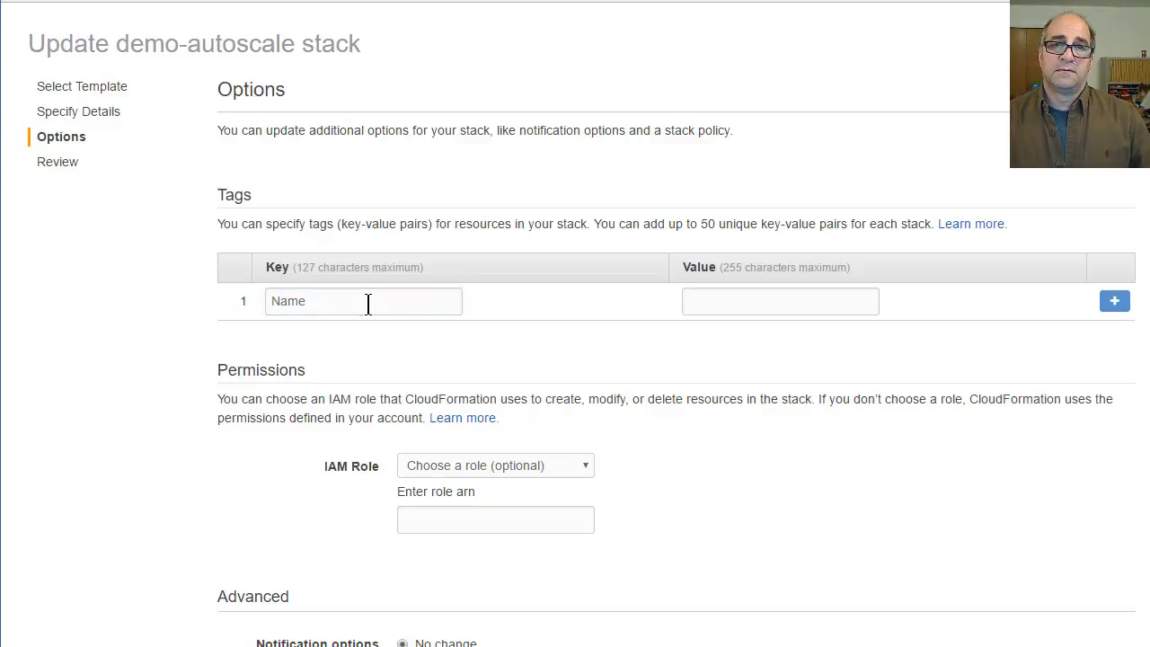
text(My )
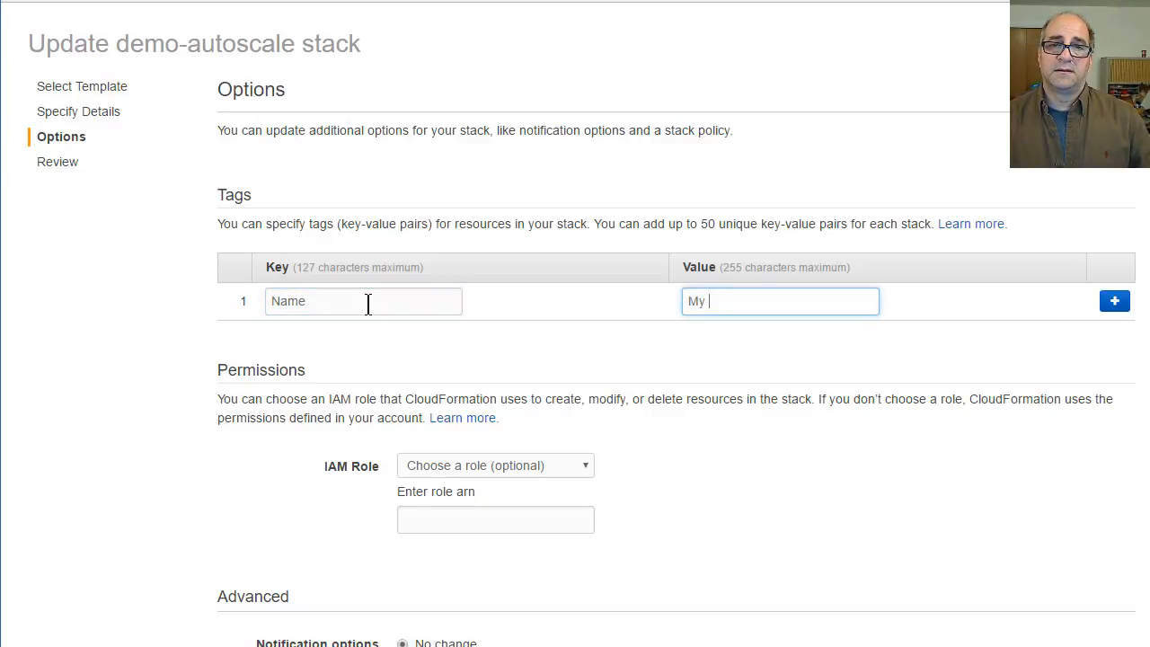
text(Demo Cluster)
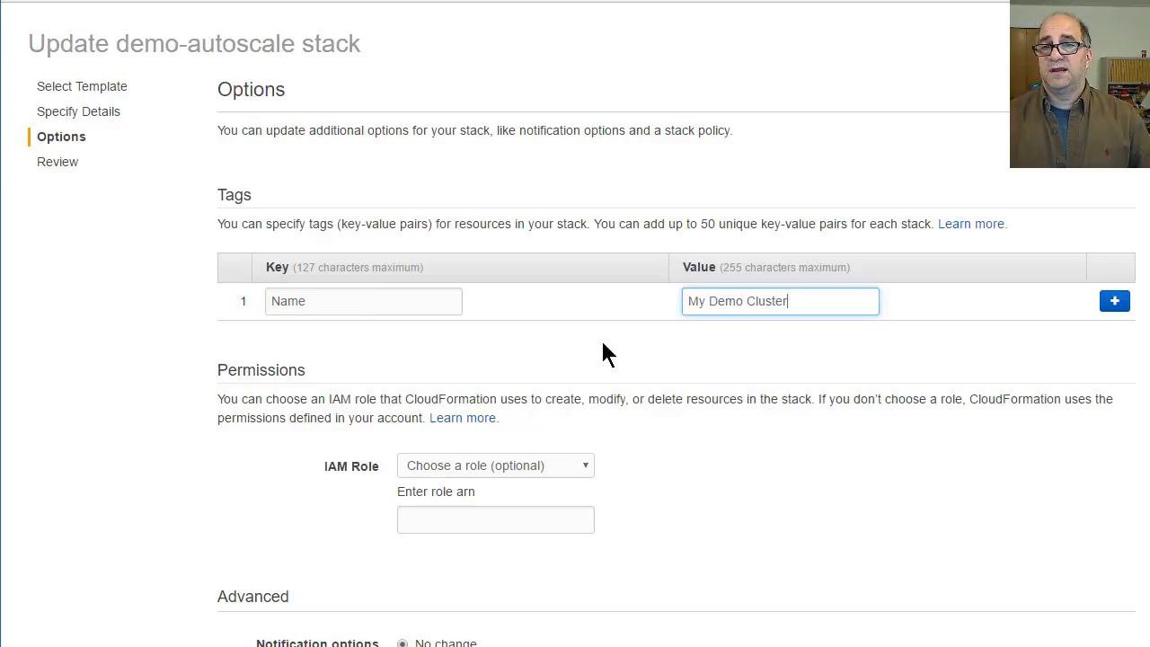
scroll(1139, 449, up, 1)
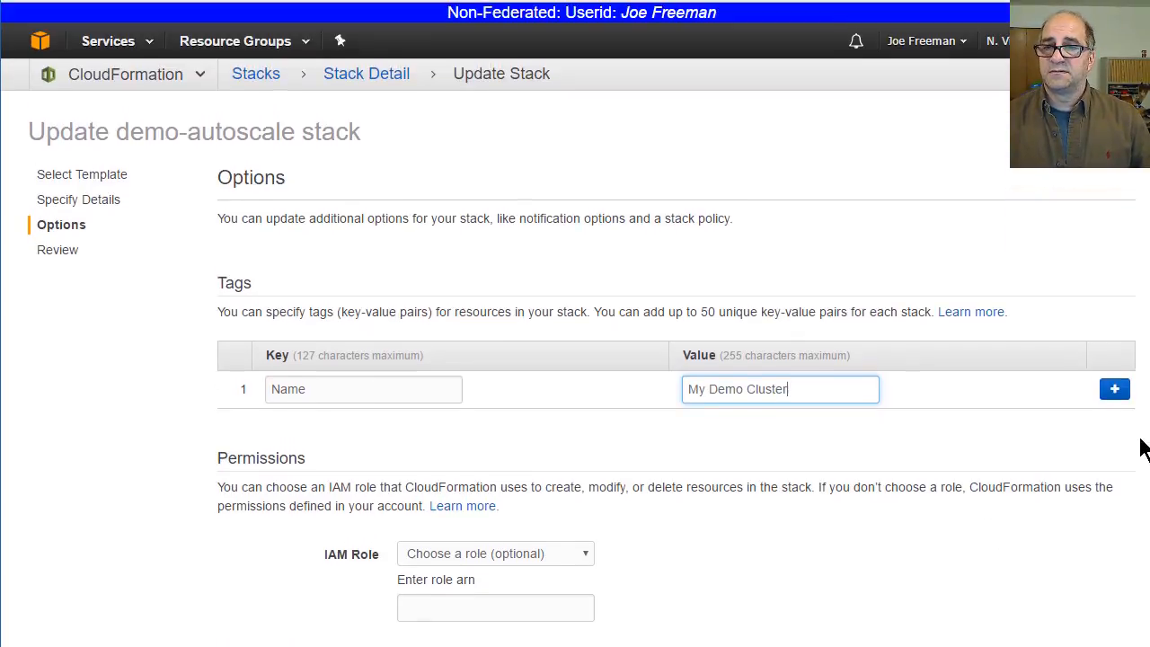
scroll(1139, 449, down, 10)
click(1087, 569)
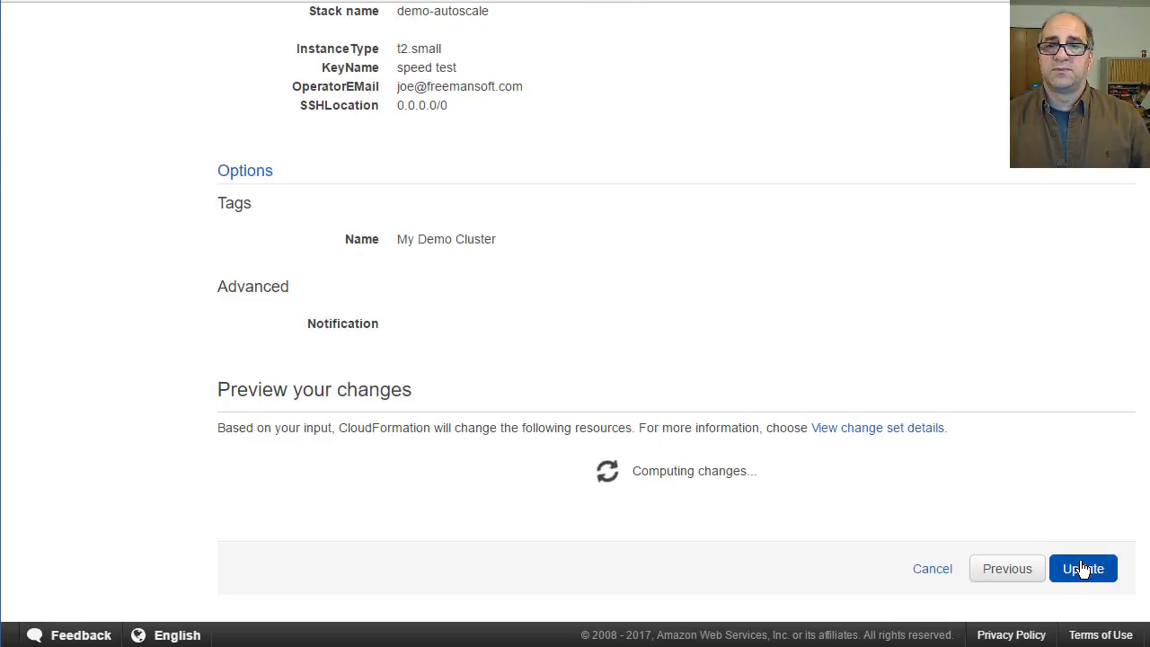
click(1083, 568)
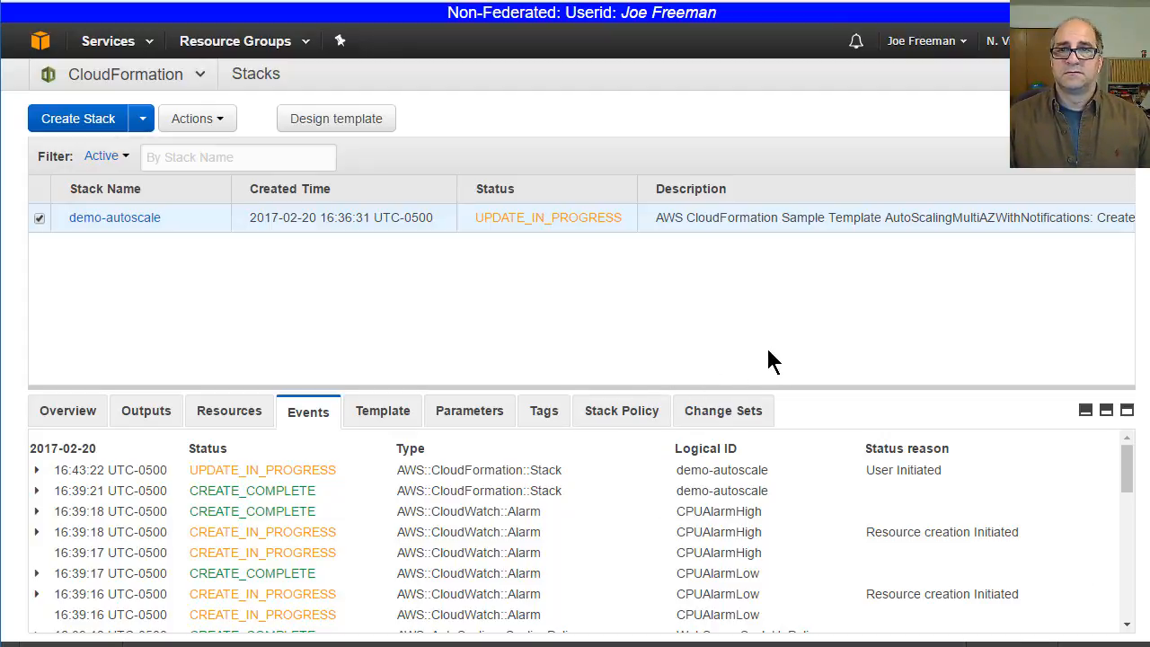
click(1055, 119)
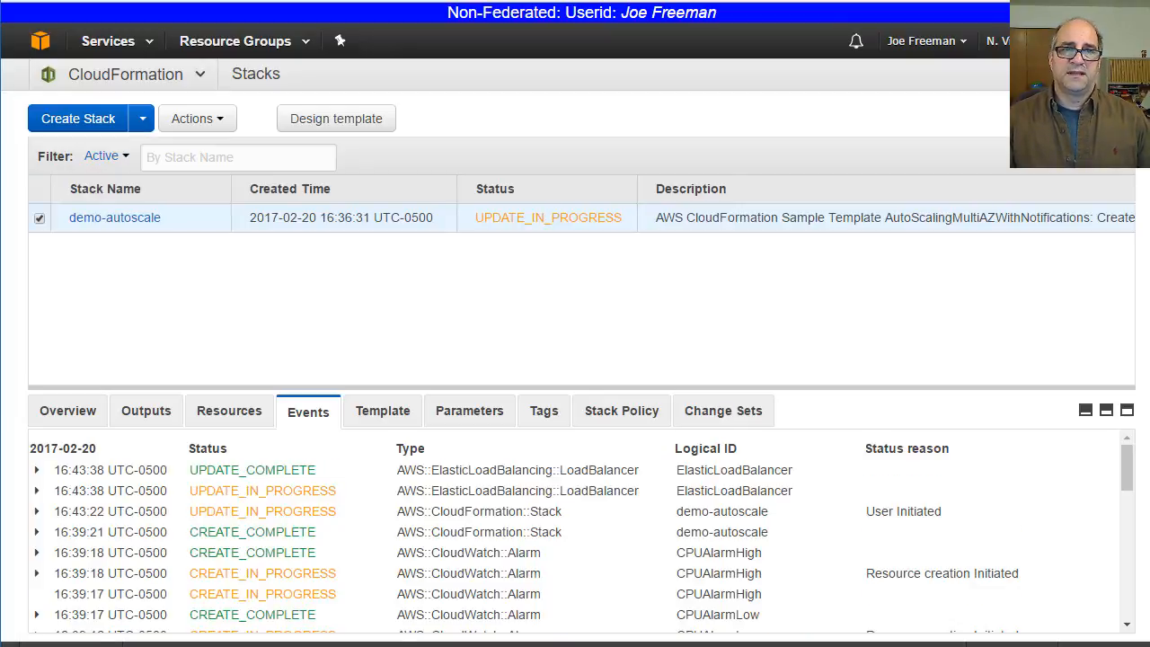
Go to EC2's running instances and terminate the instance in availability zone us-east-1e
click(104, 45)
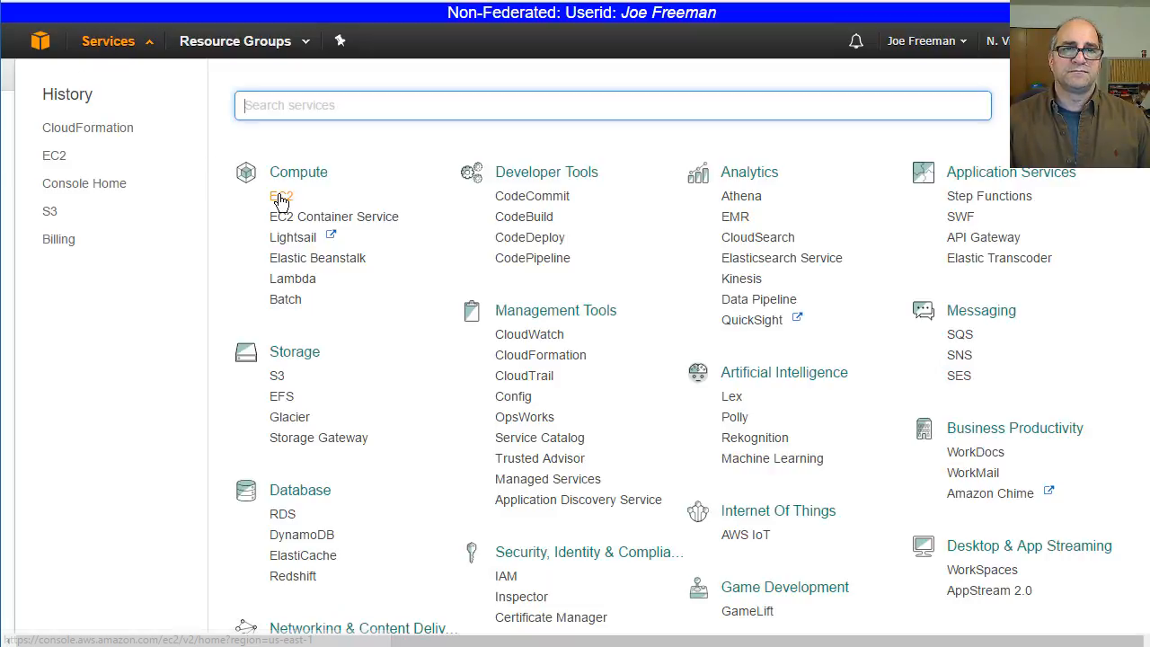
click(280, 197)
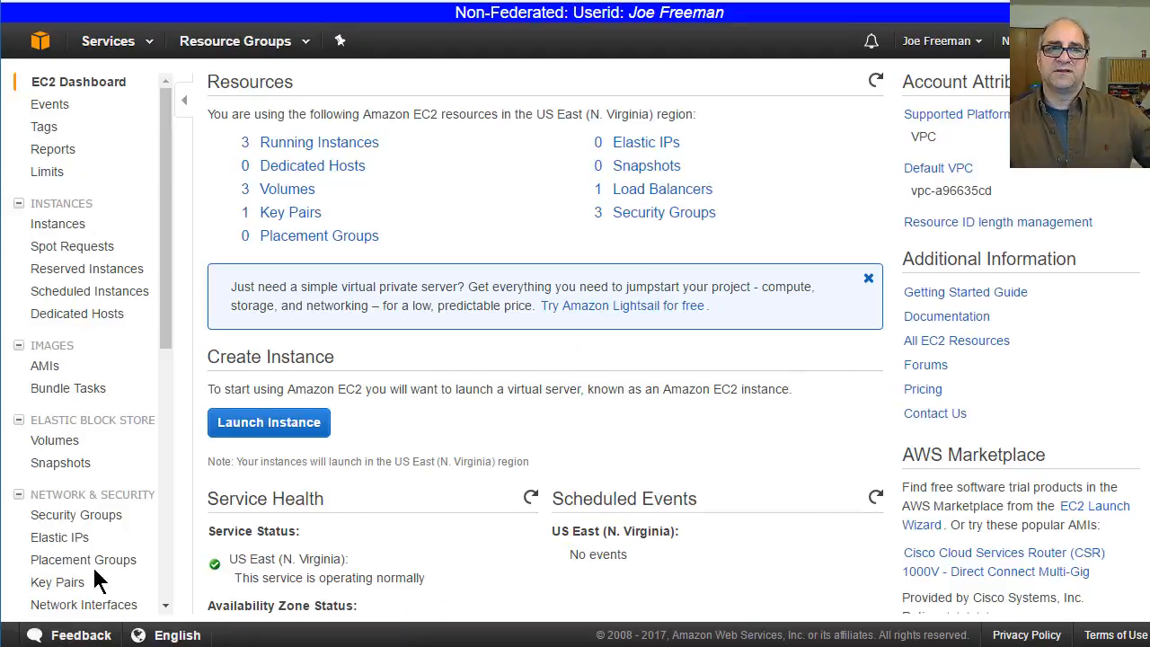
click(331, 144)
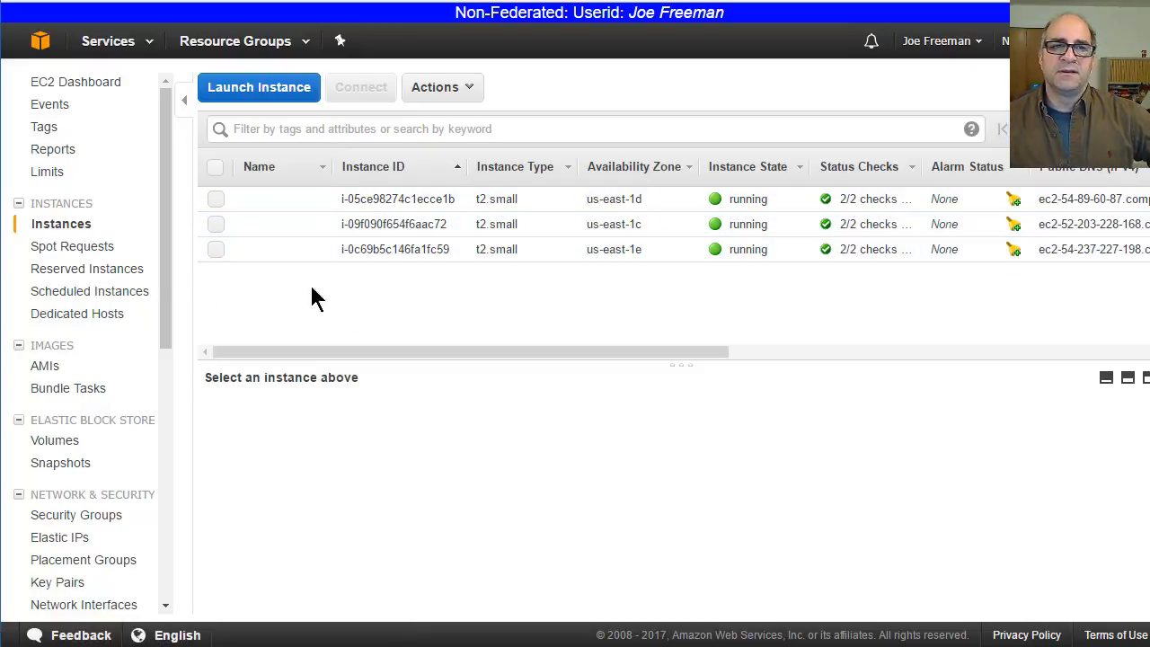
click(215, 250)
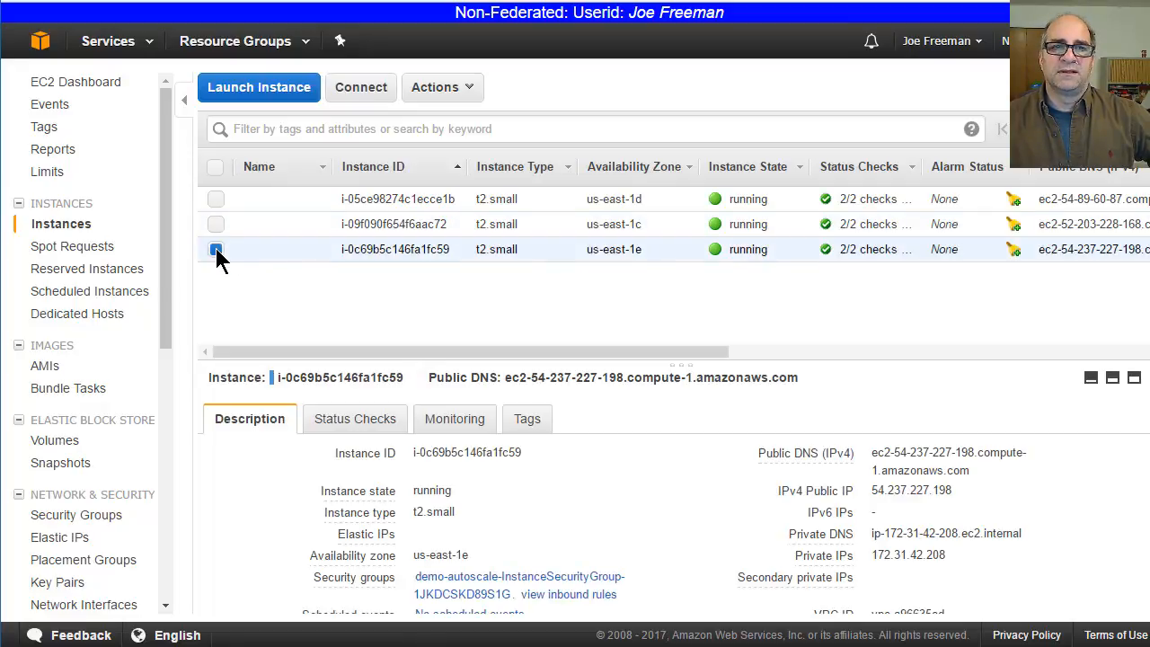
click(433, 90)
mouse_move(509, 217)
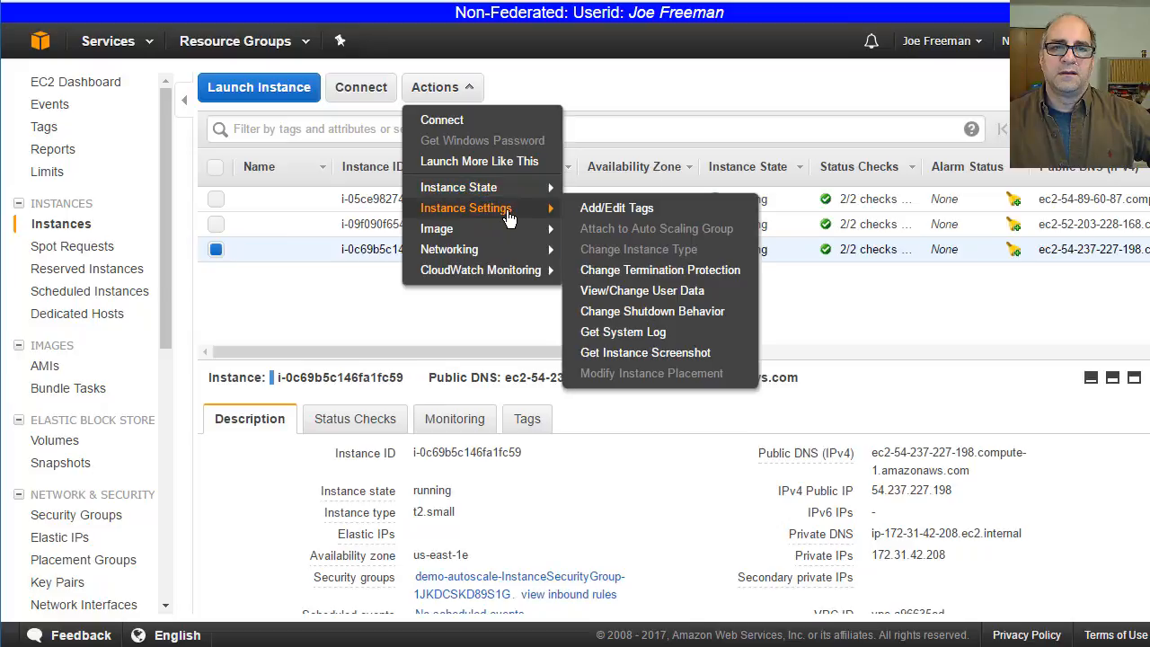
mouse_move(530, 198)
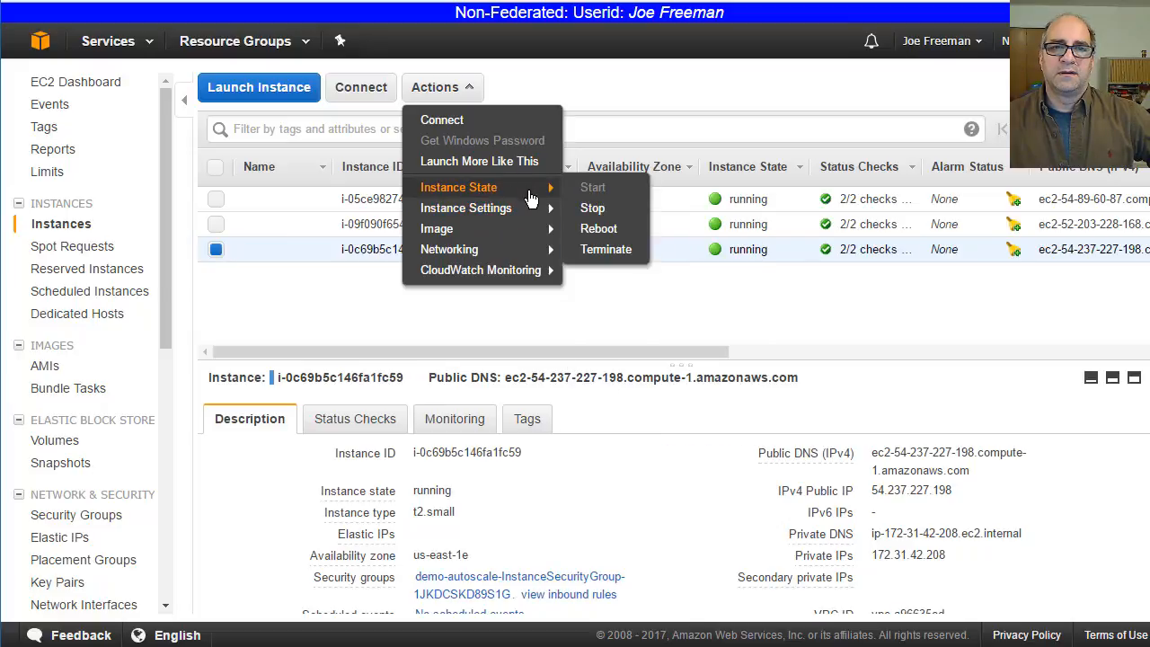
click(599, 252)
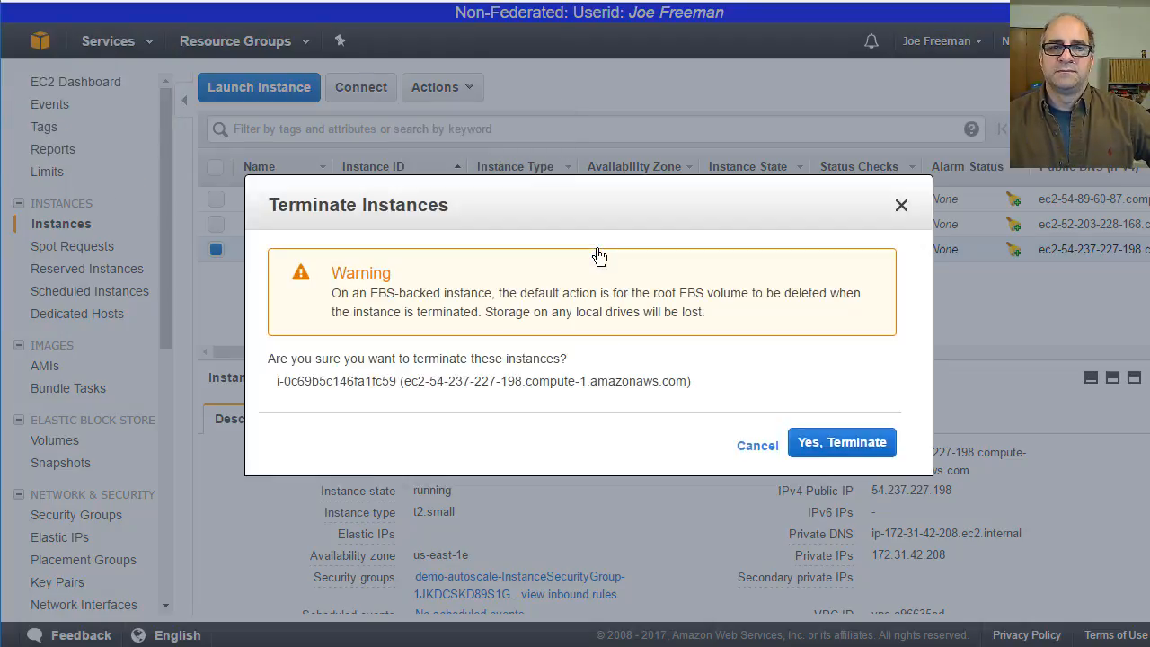
click(834, 443)
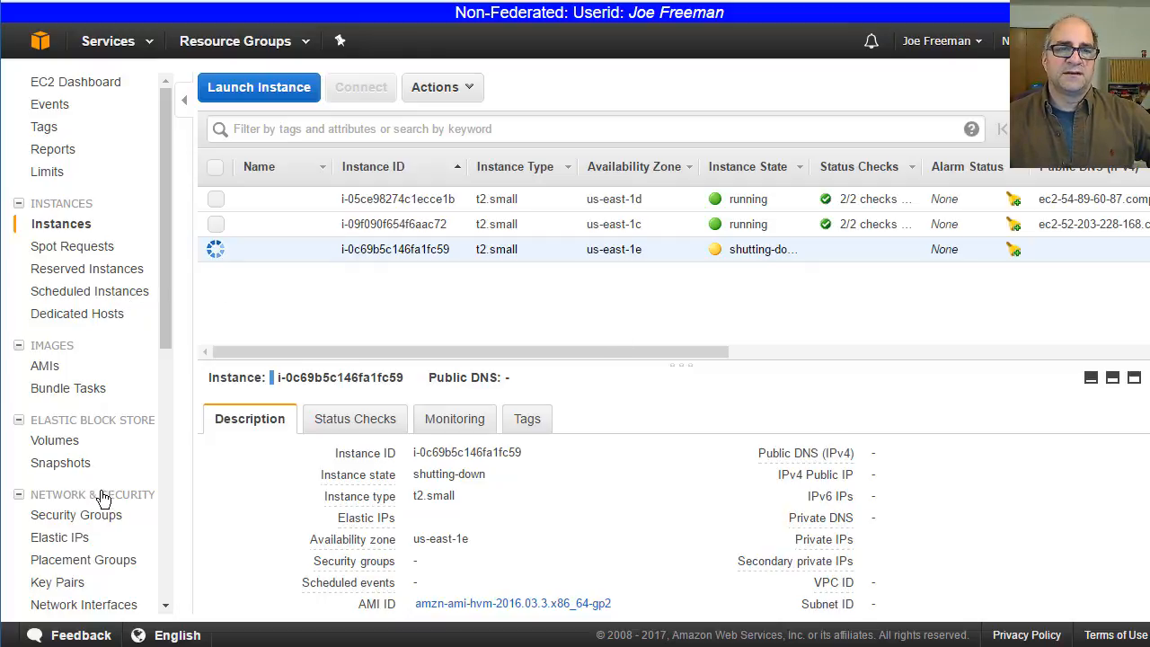
Review the instances of the demo-autoscale Auto Scaling group in an enlarged details pane, and recheck the EC2 instance list
scroll(164, 530, down, 5)
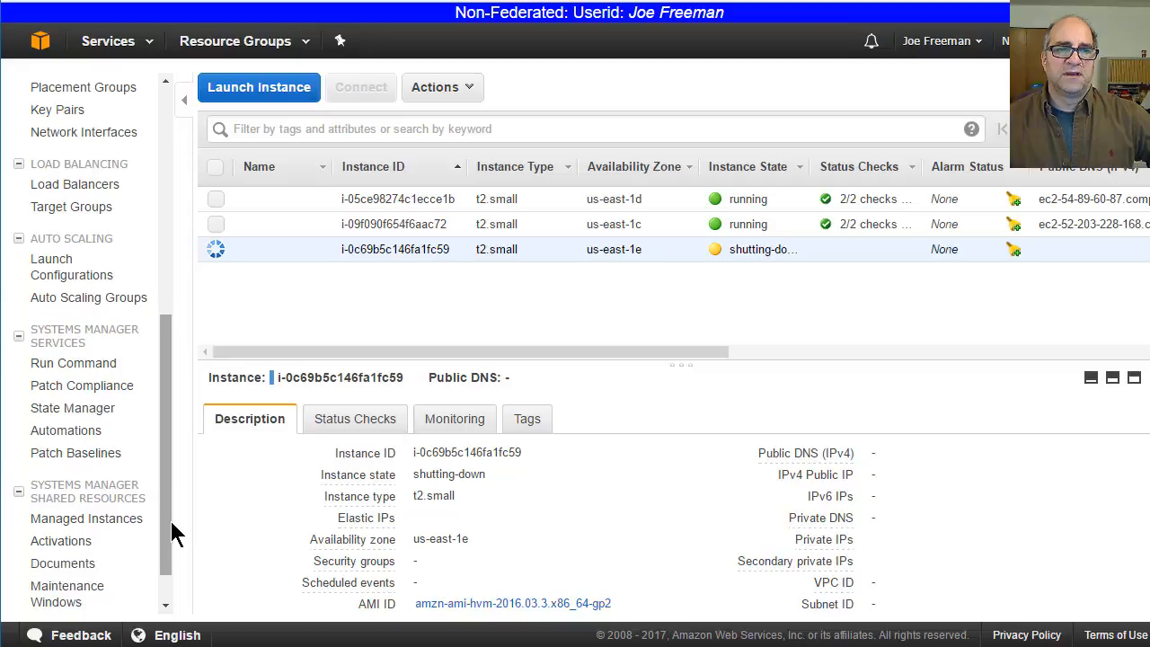
click(93, 301)
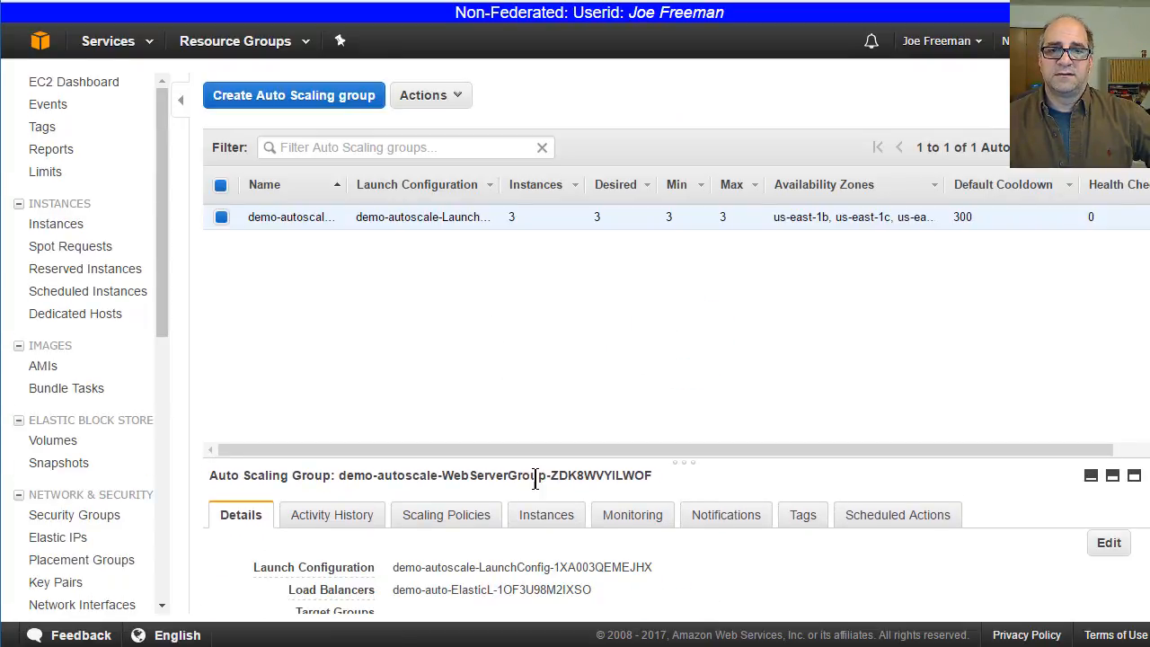
click(548, 521)
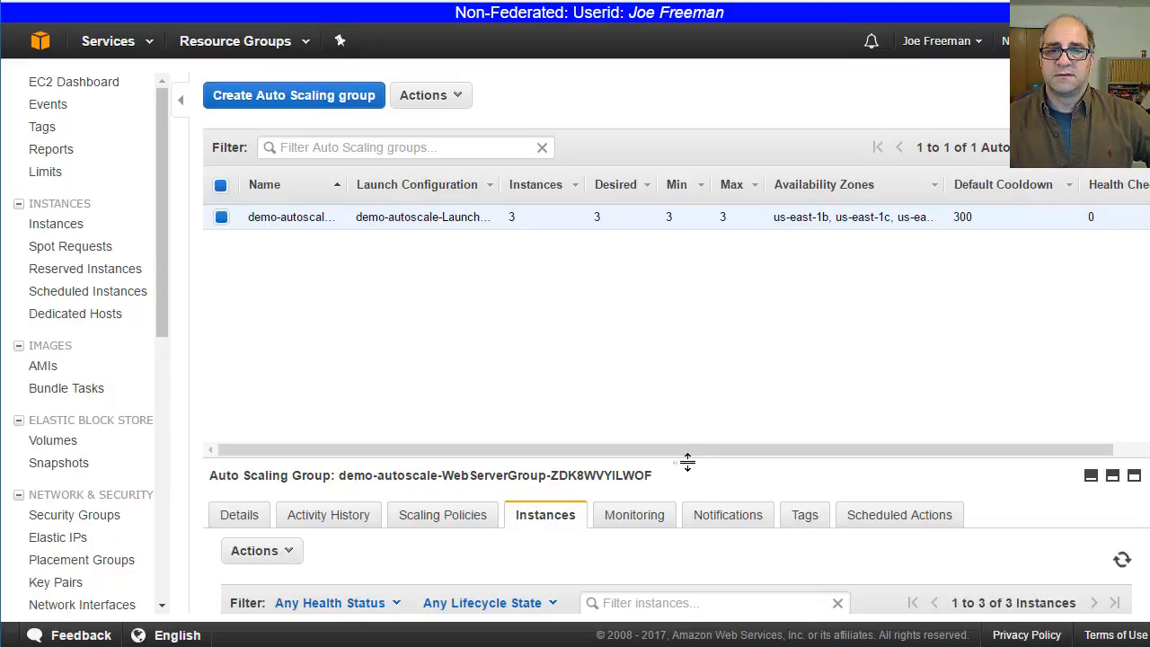
drag(687, 461, 675, 284)
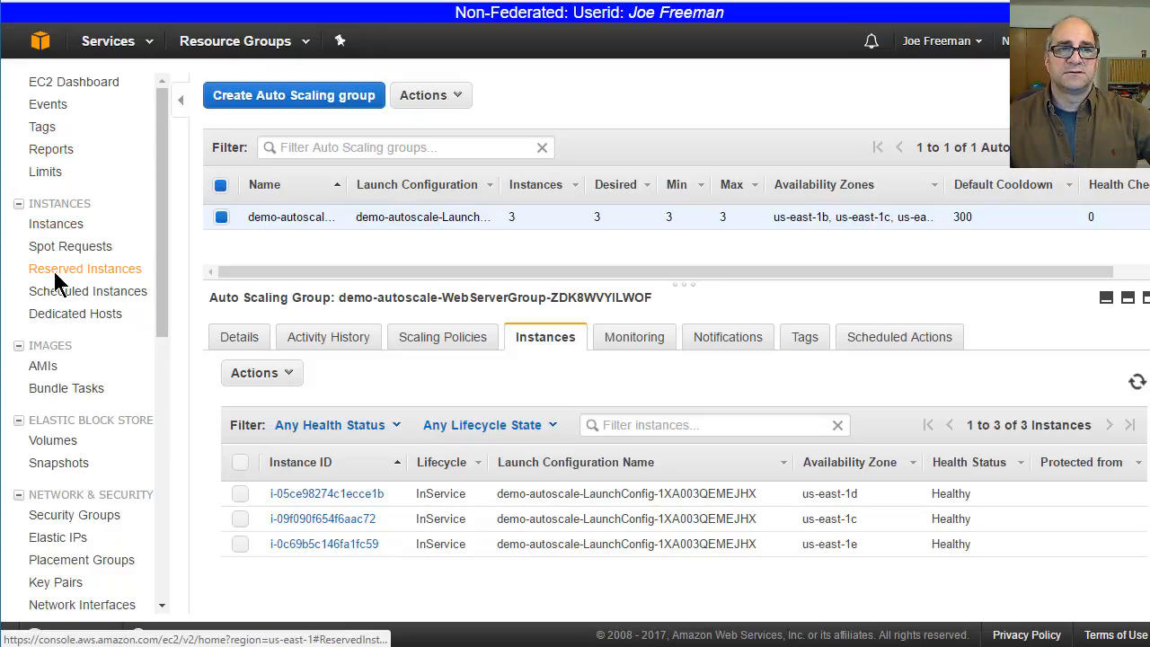
click(77, 229)
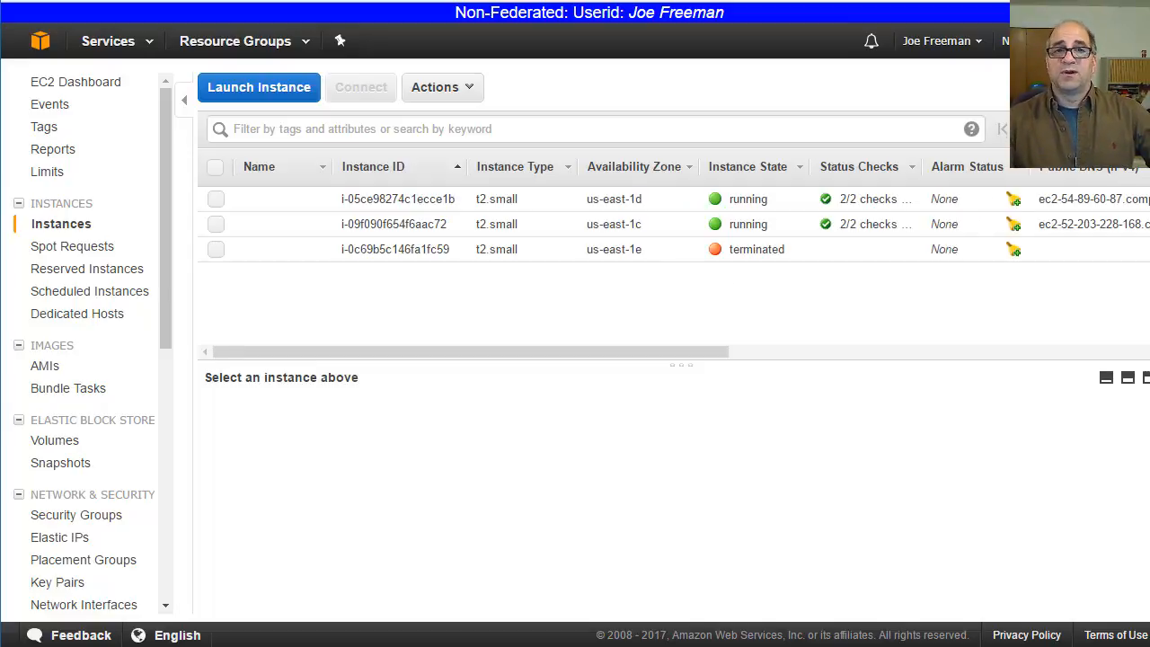
Examine the demo load balancer's description and its registered instances
click(75, 541)
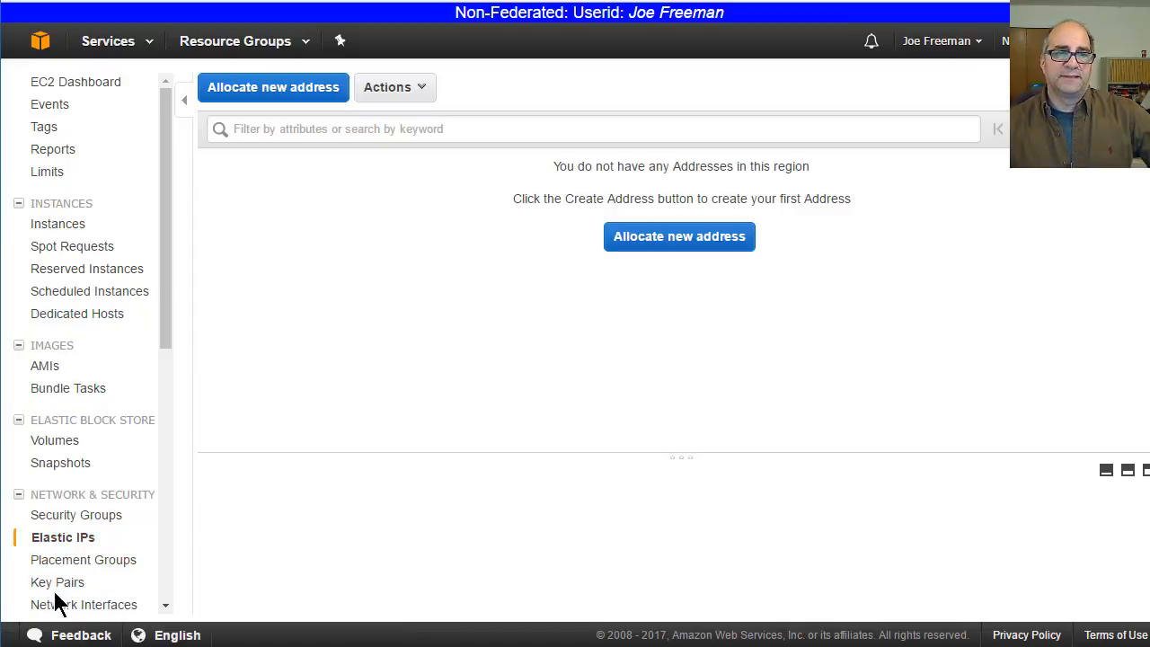
scroll(59, 590, down, 3)
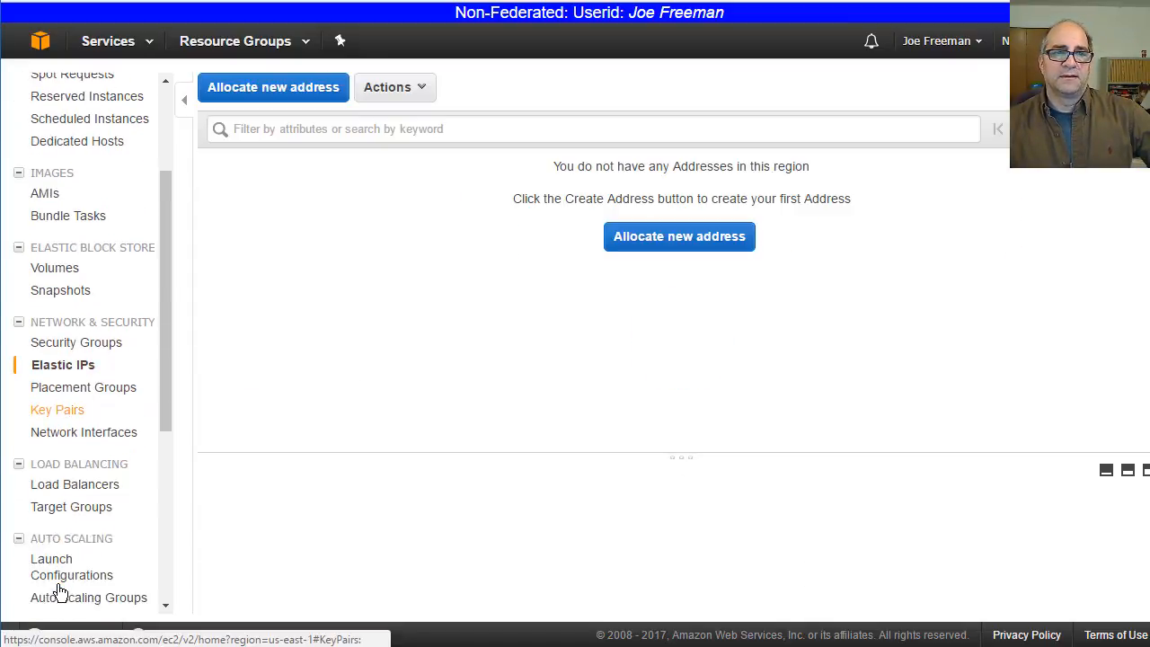
click(70, 480)
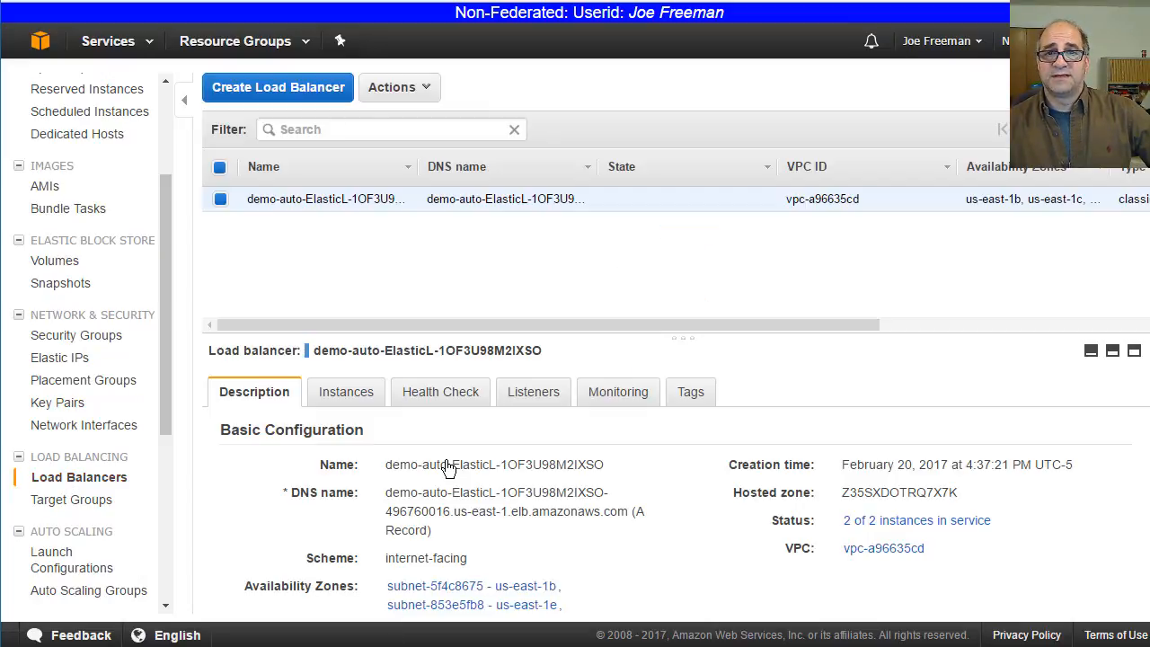
click(351, 393)
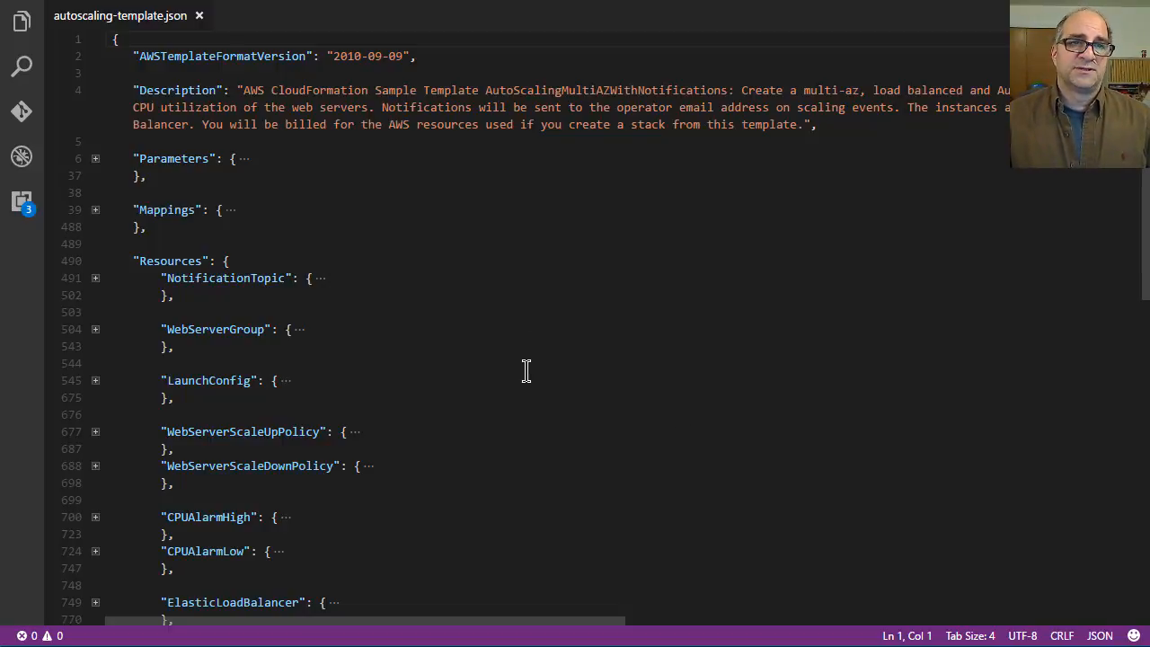
In the code editor's autoscaling-template.json, expand the WebServerGroup resource to read its definition
scroll(424, 311, down, 1)
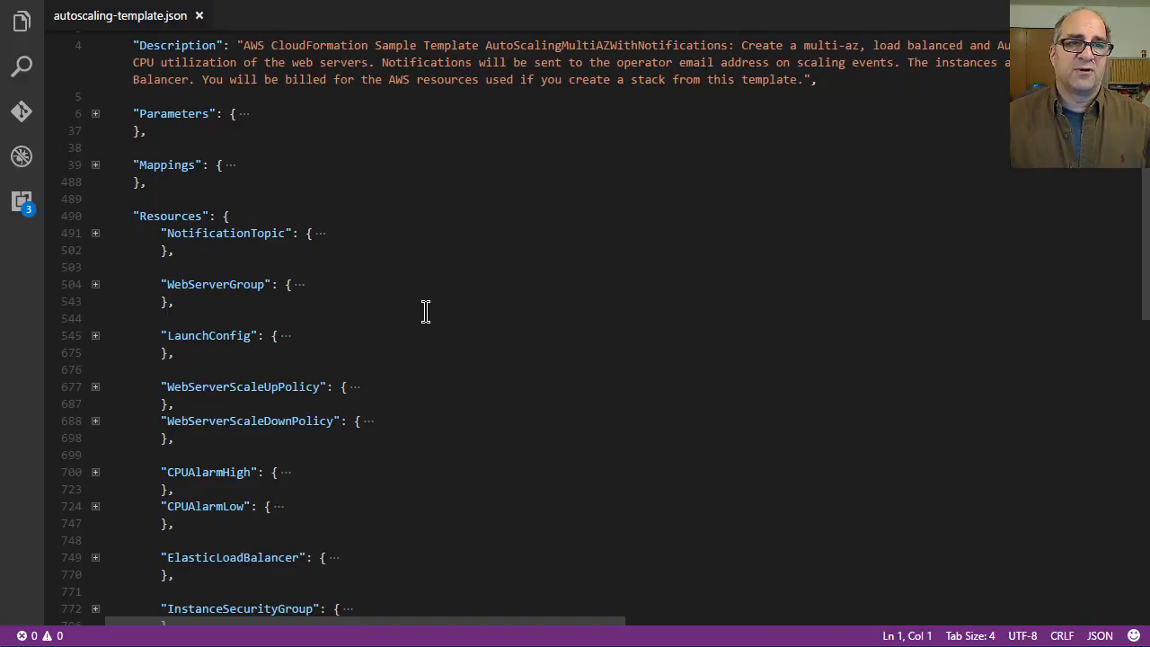
scroll(426, 311, down, 1)
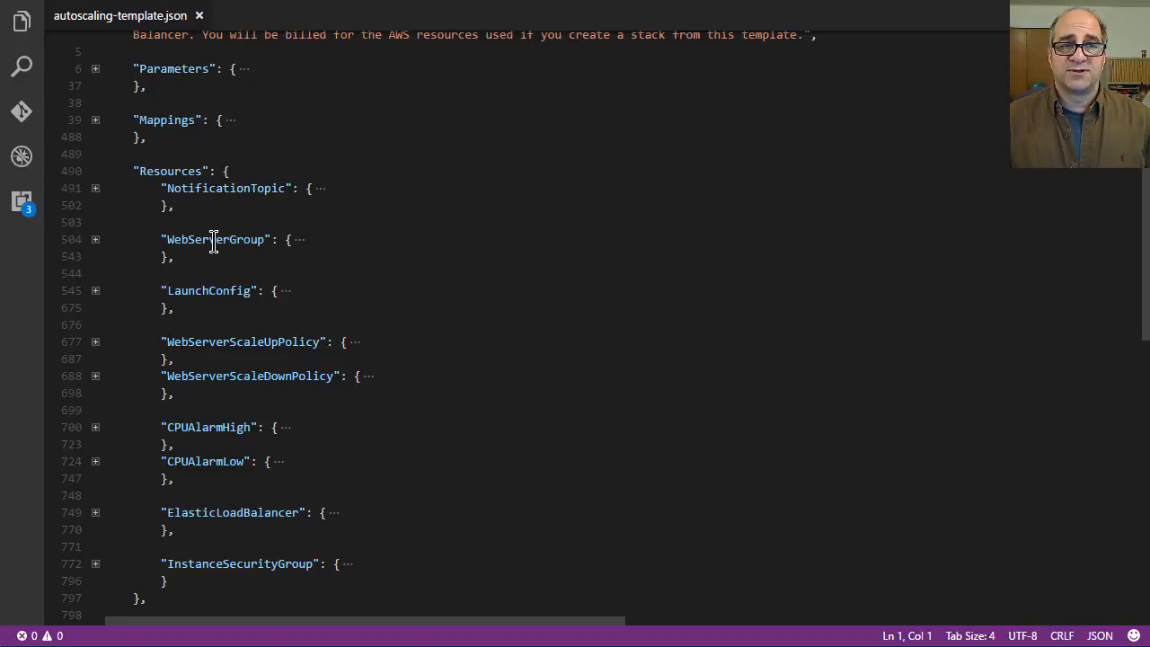
click(95, 241)
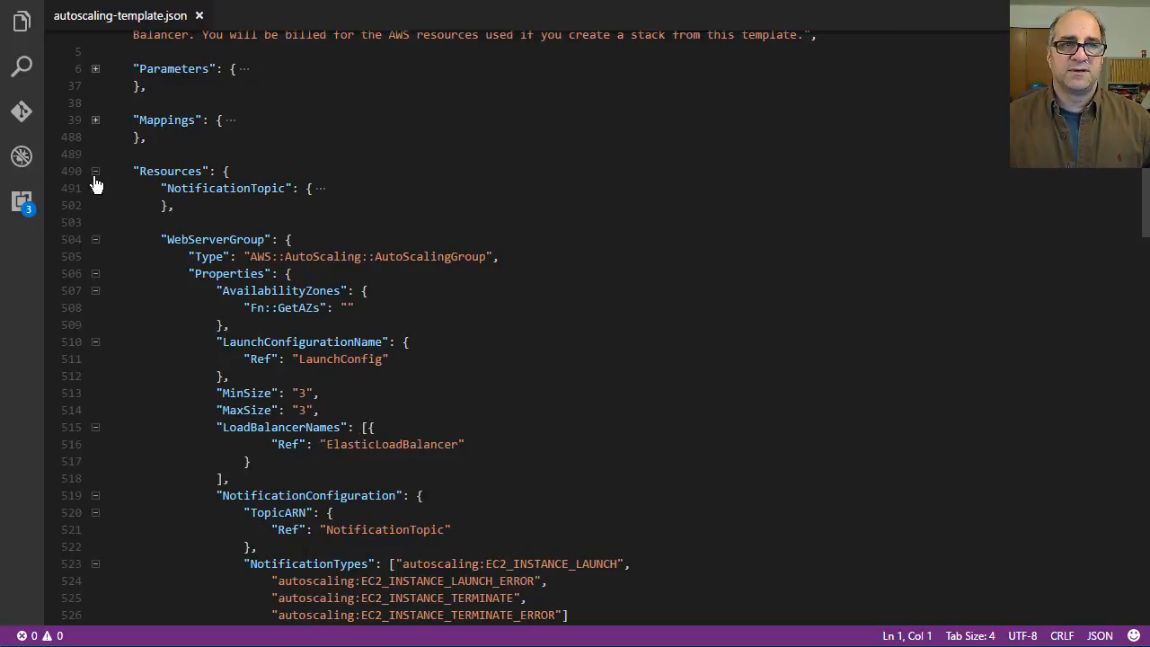
Collapse the WebServerGroup resource and expand LaunchConfig to examine its metadata, packages and files definitions
click(95, 240)
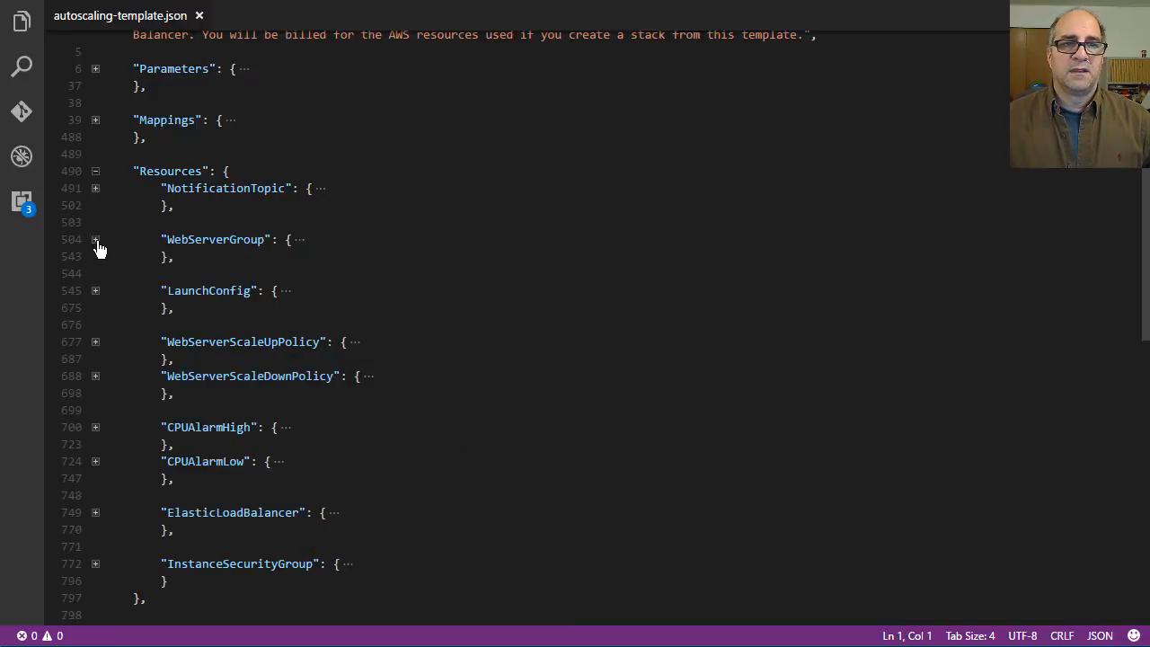
click(96, 294)
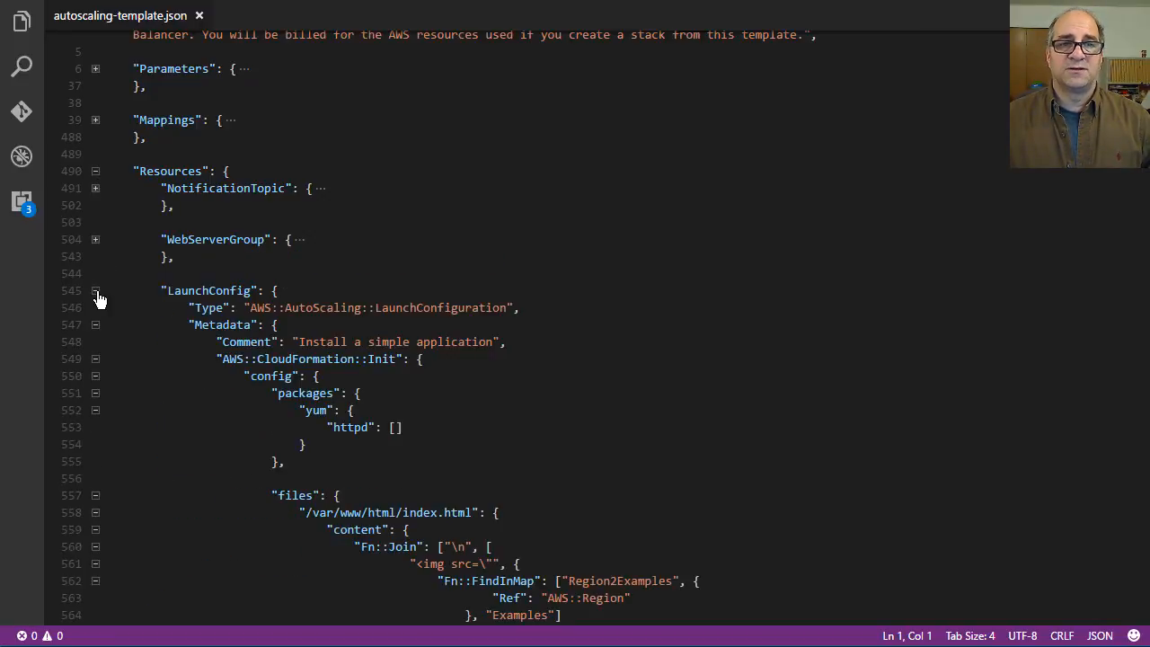
scroll(799, 281, down, 1)
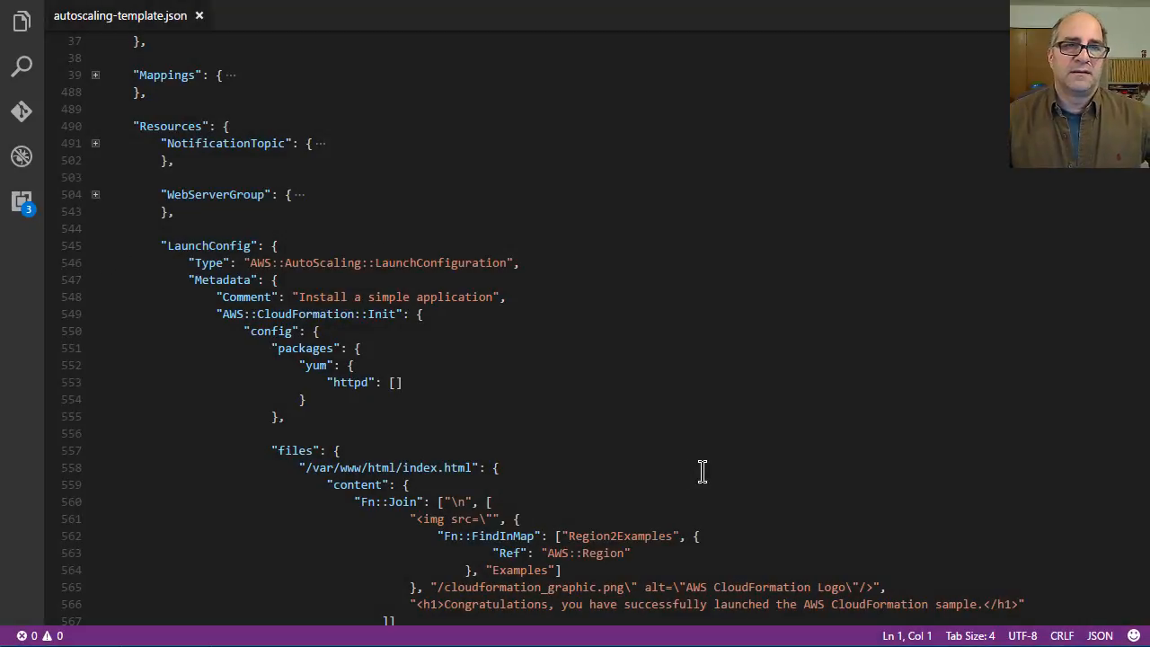
scroll(701, 470, down, 2)
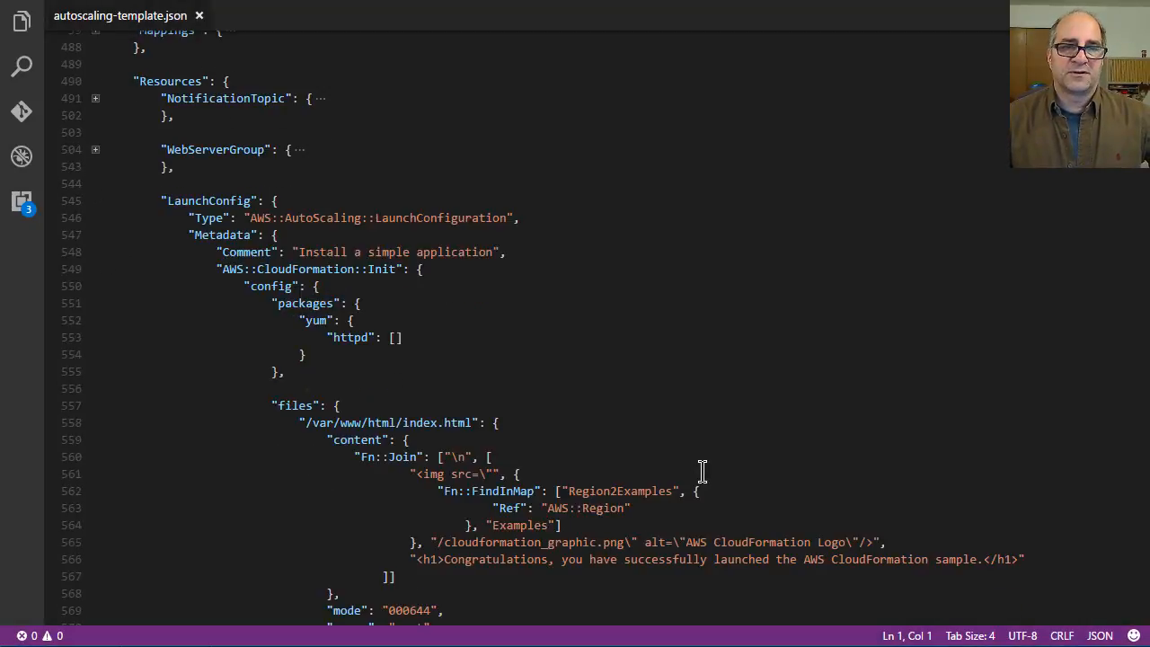
scroll(702, 472, down, 1)
scroll(702, 474, down, 1)
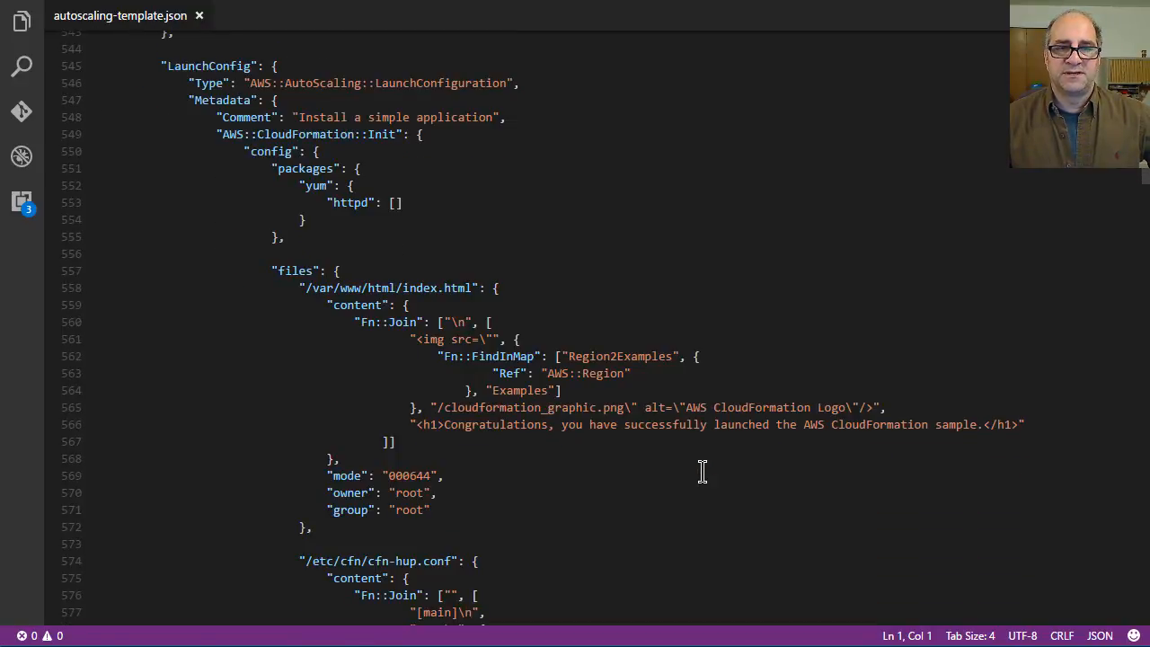
scroll(701, 471, down, 2)
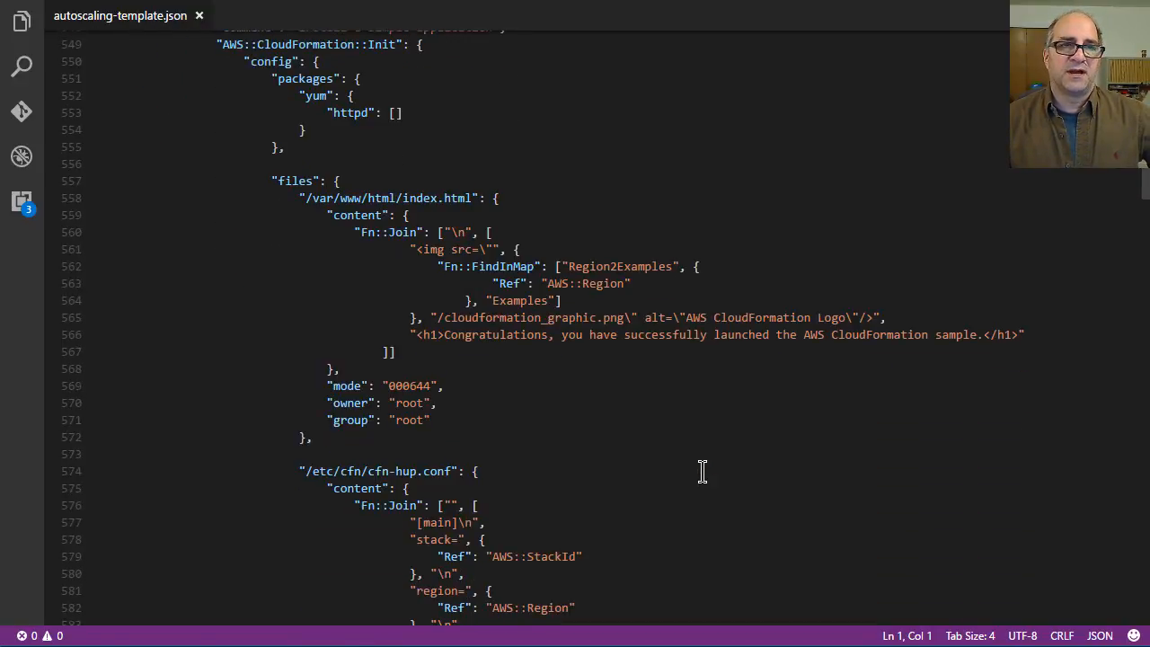
scroll(702, 472, up, 3)
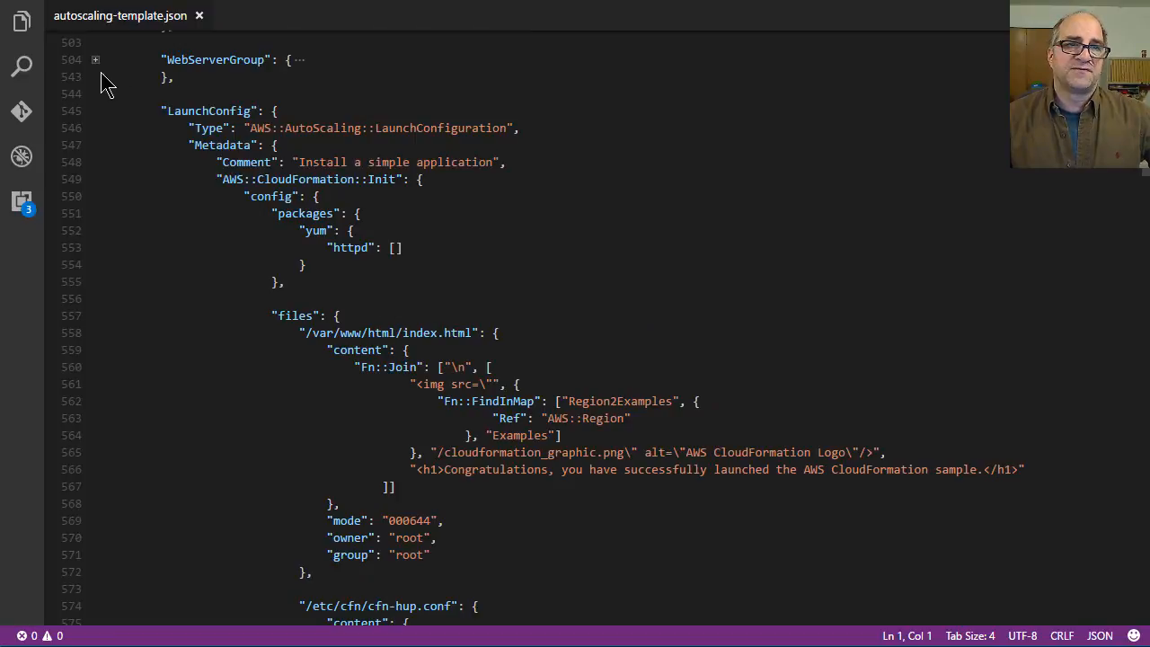
Collapse LaunchConfig and expand the ElasticLoadBalancer resource to examine its listeners and health check settings
click(95, 110)
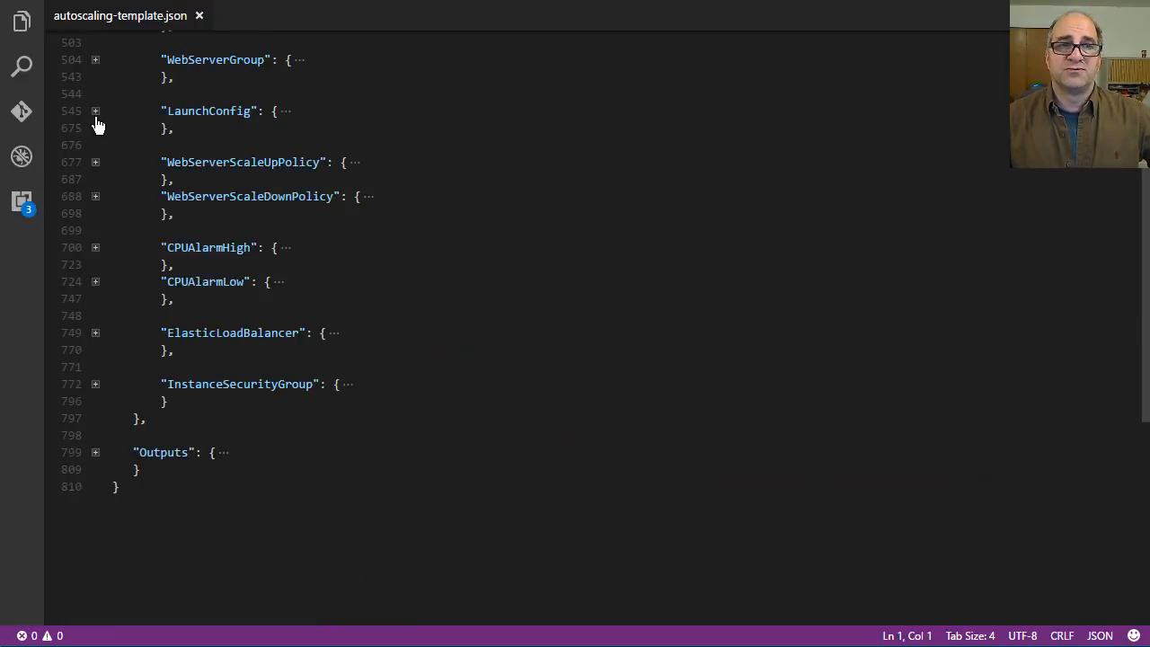
click(95, 334)
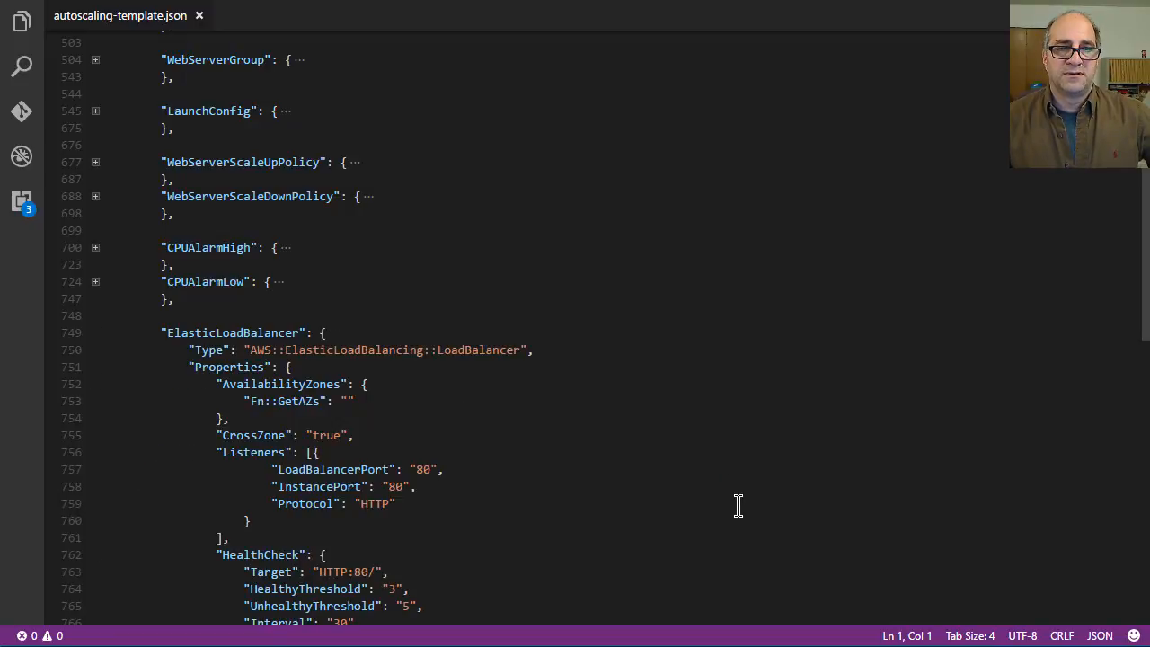
scroll(738, 506, down, 1)
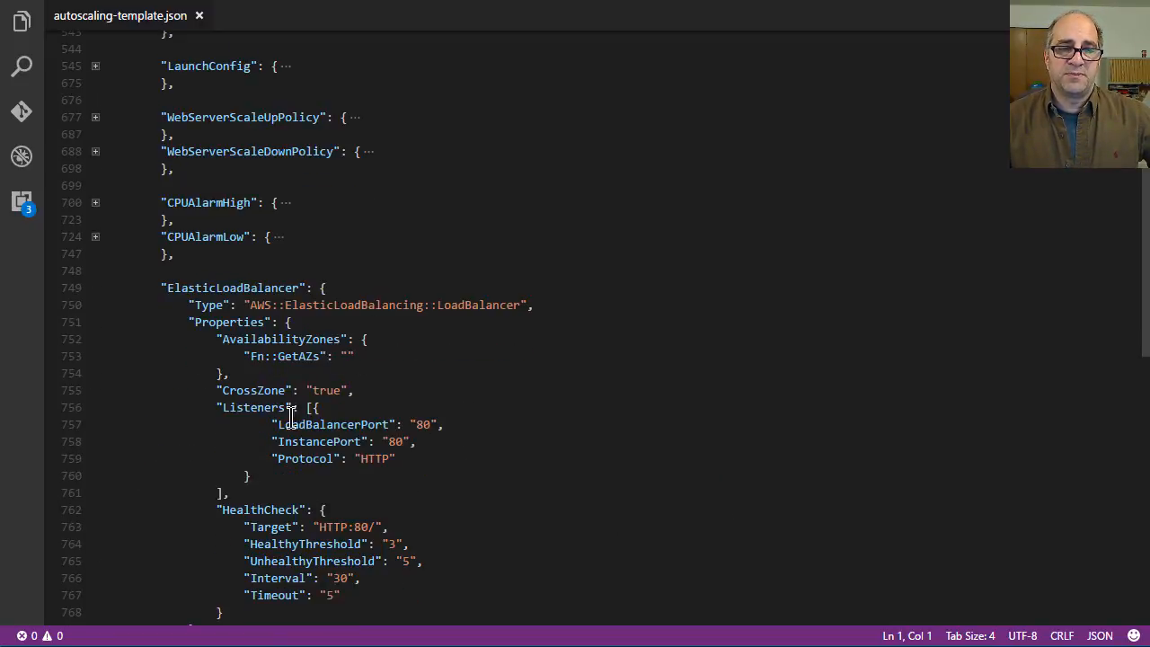
scroll(681, 382, down, 2)
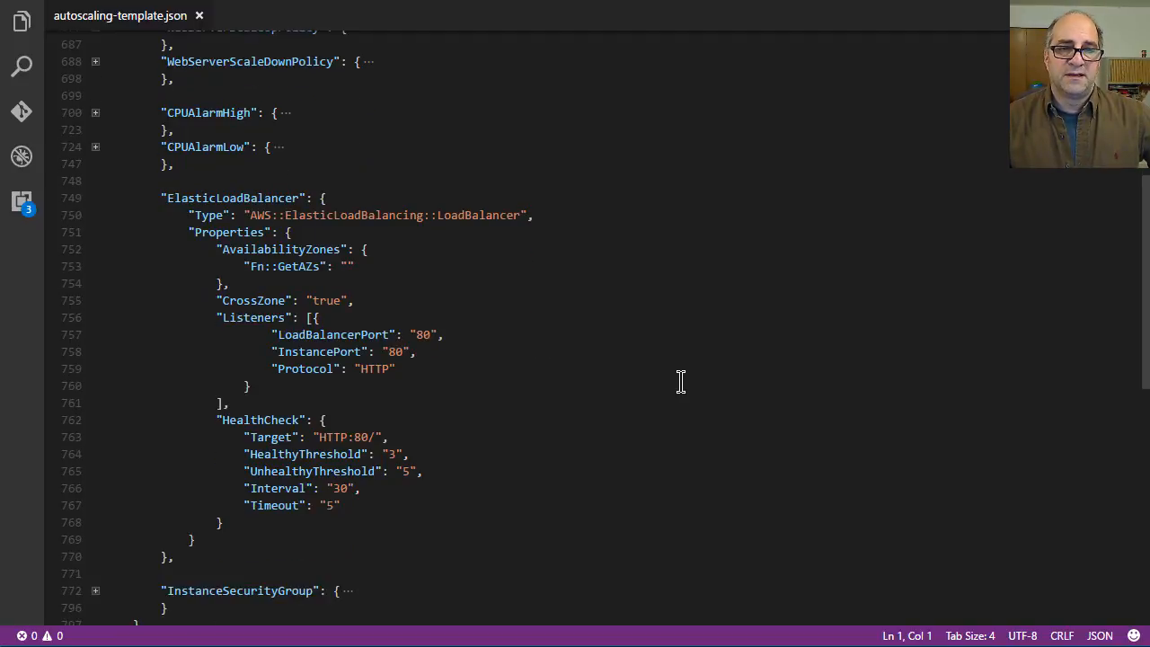
scroll(681, 382, up, 1)
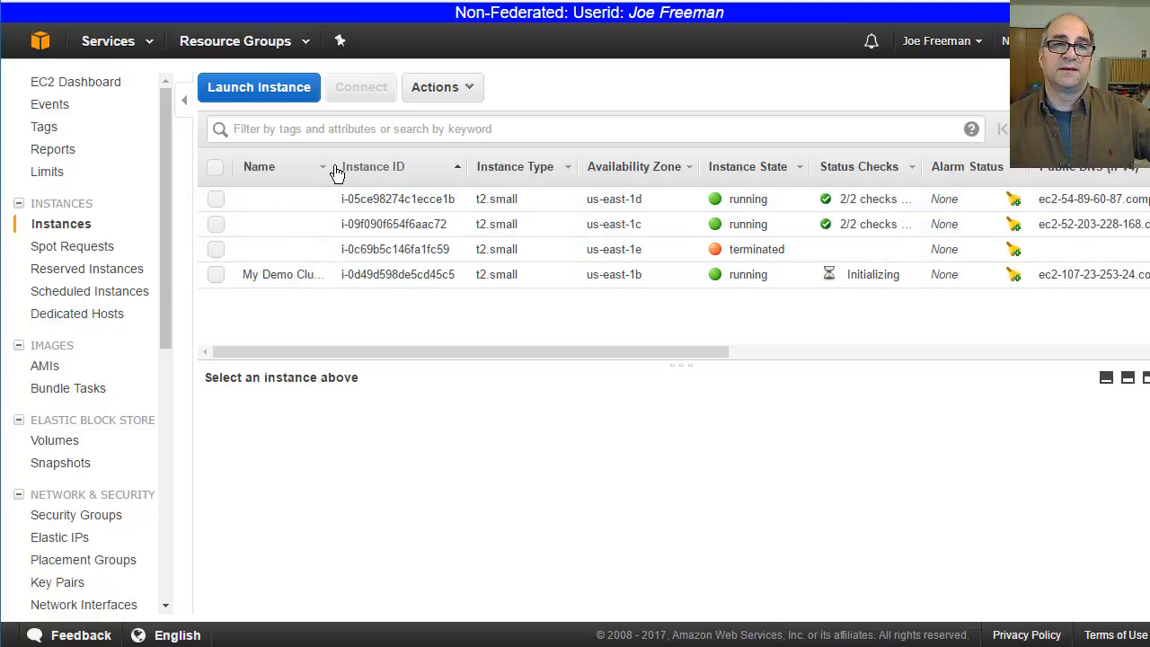
Switch to the EC2 instance list in the AWS console and widen the Name column to show full instance names
drag(326, 162, 417, 164)
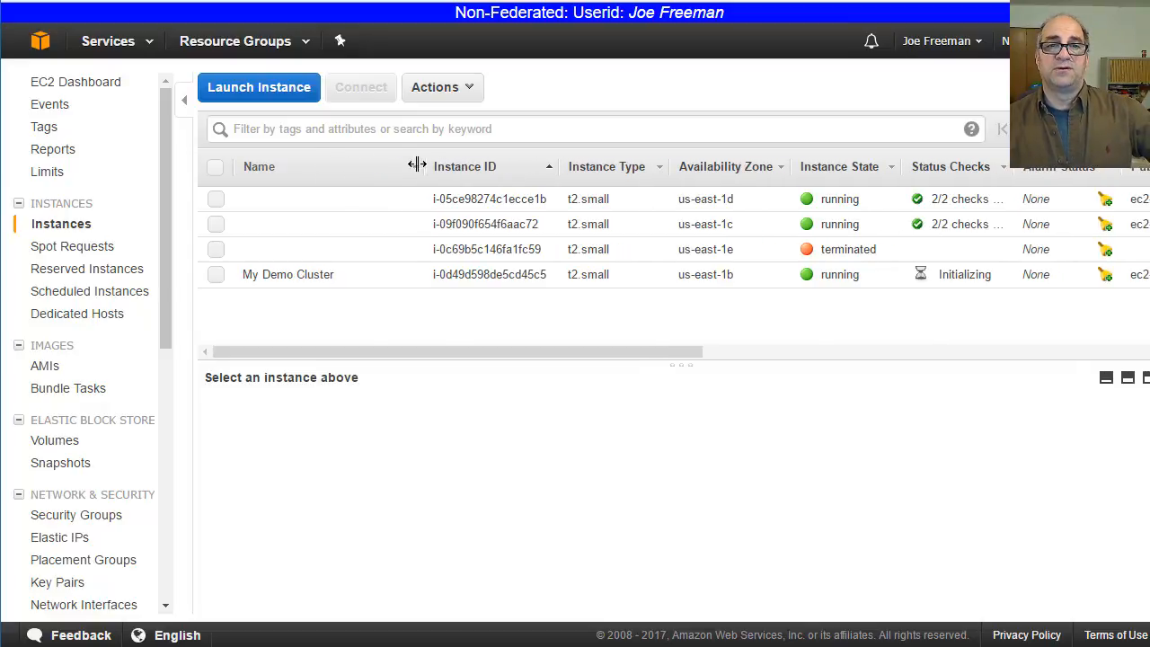